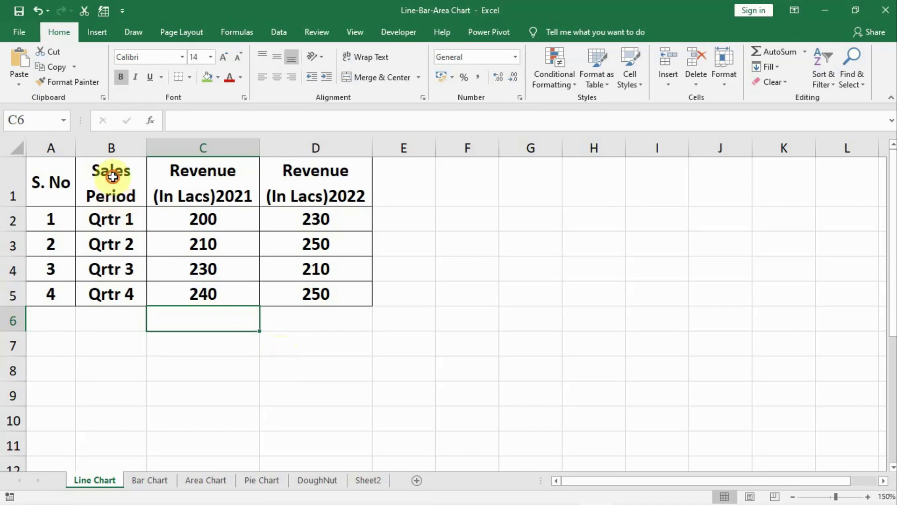
- Insert a Line with Markers chart of the 2021 and 2022 quarterly revenue from B1:D5
drag(113, 176, 305, 296)
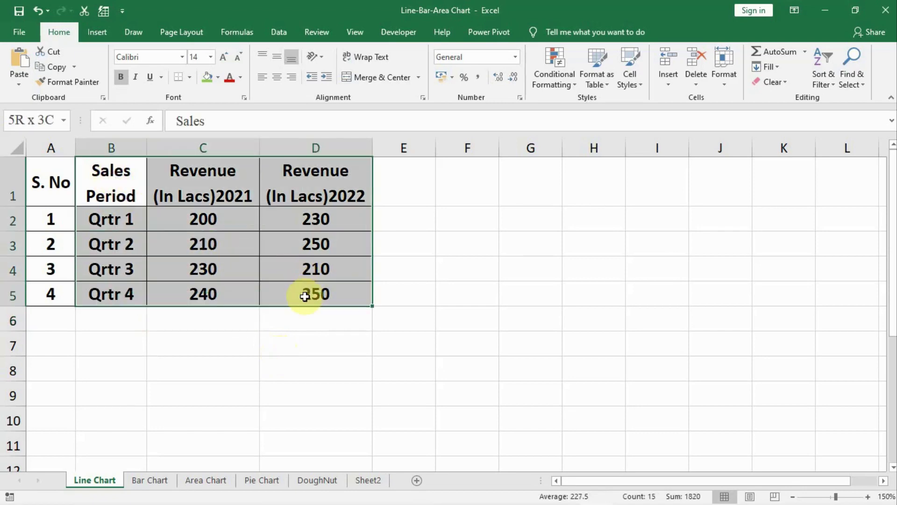
click(105, 38)
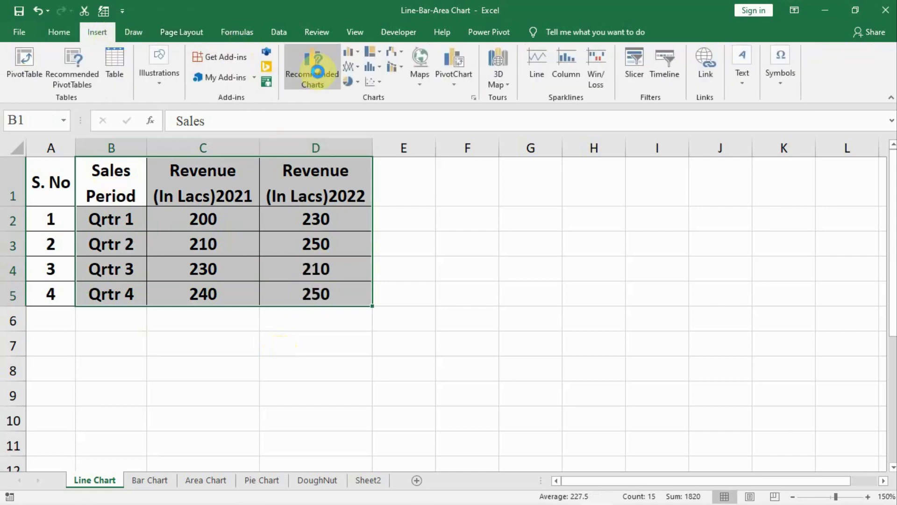
click(318, 71)
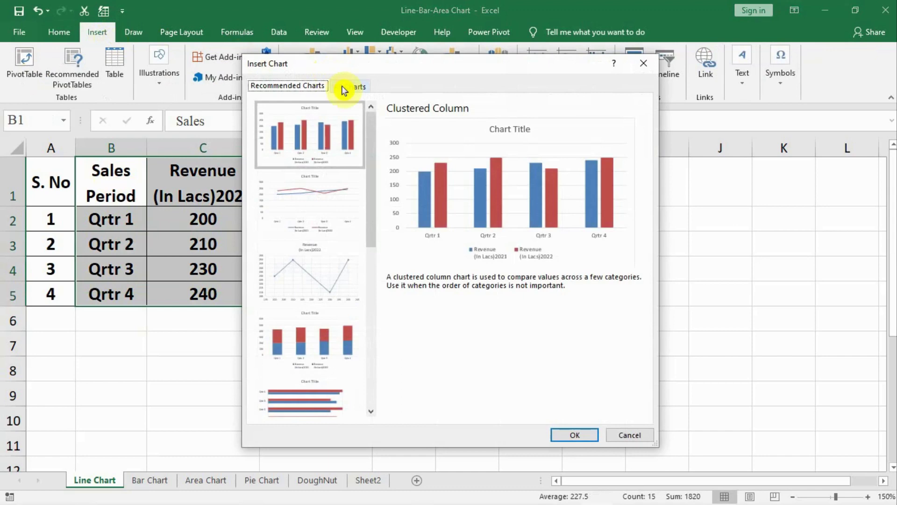
click(343, 86)
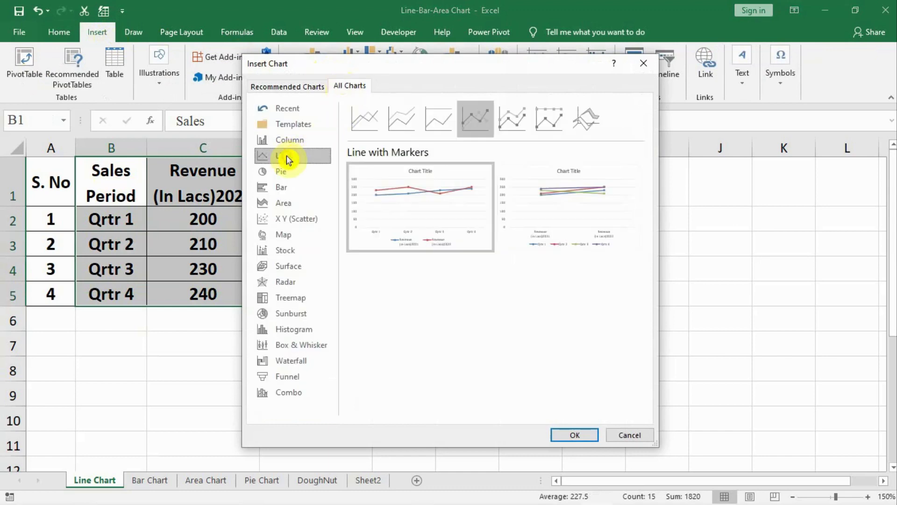
mouse_move(415, 176)
mouse_move(378, 177)
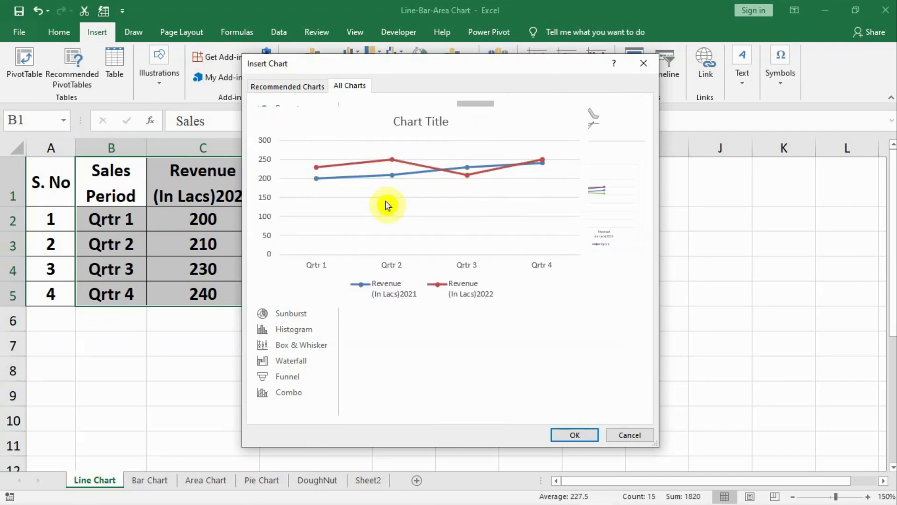
click(363, 120)
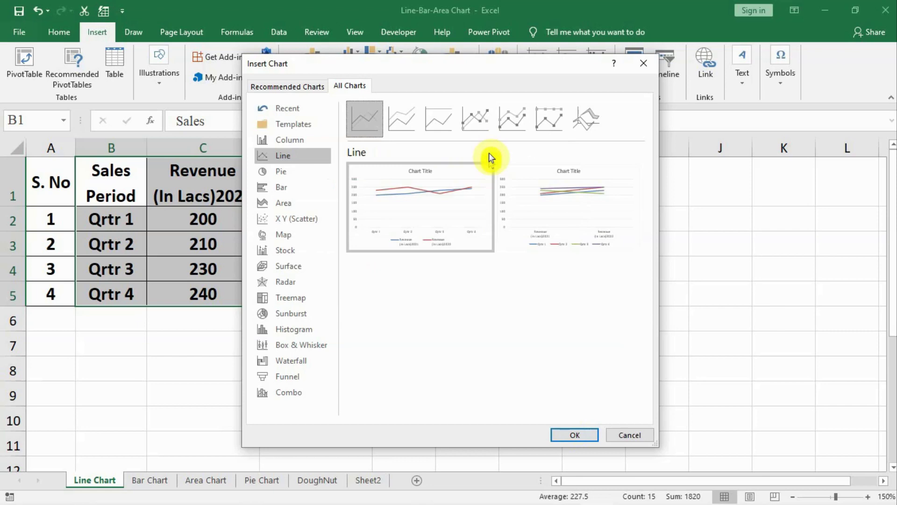
click(475, 125)
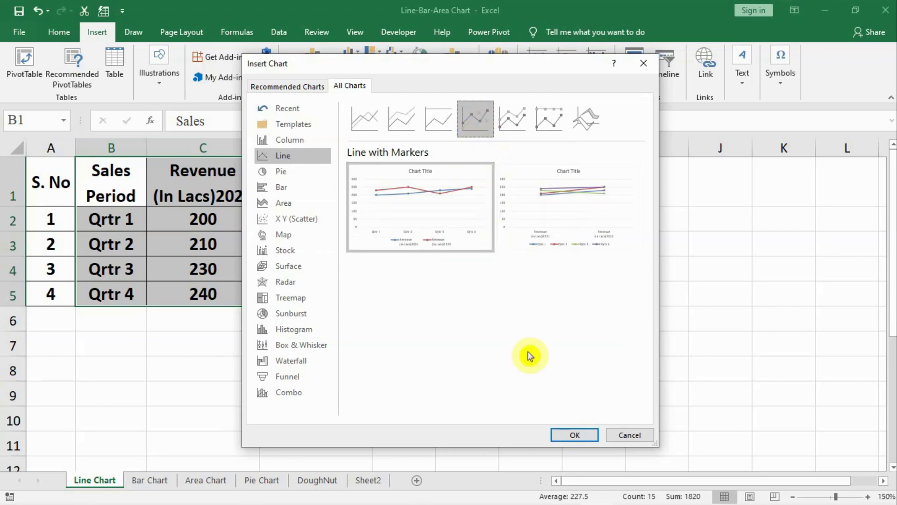
click(575, 433)
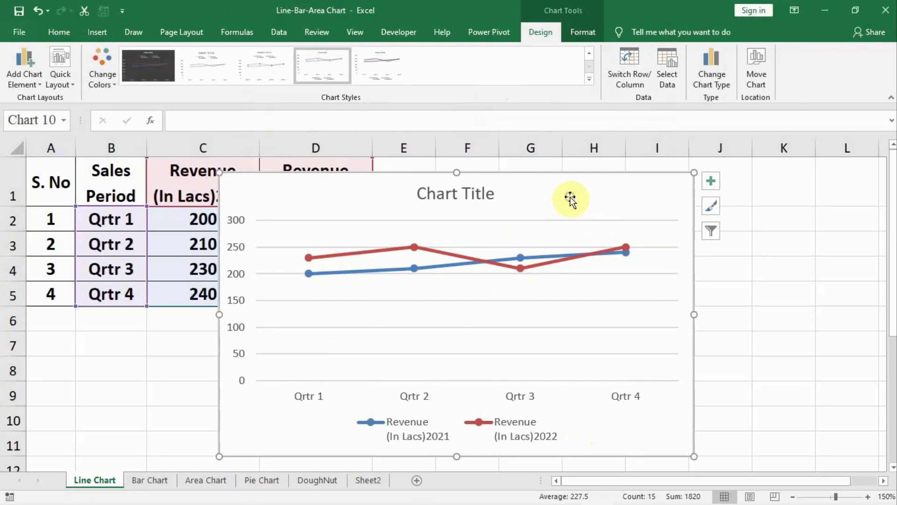
- Add Drop Lines to the line chart through Add Chart Element > Lines
click(27, 73)
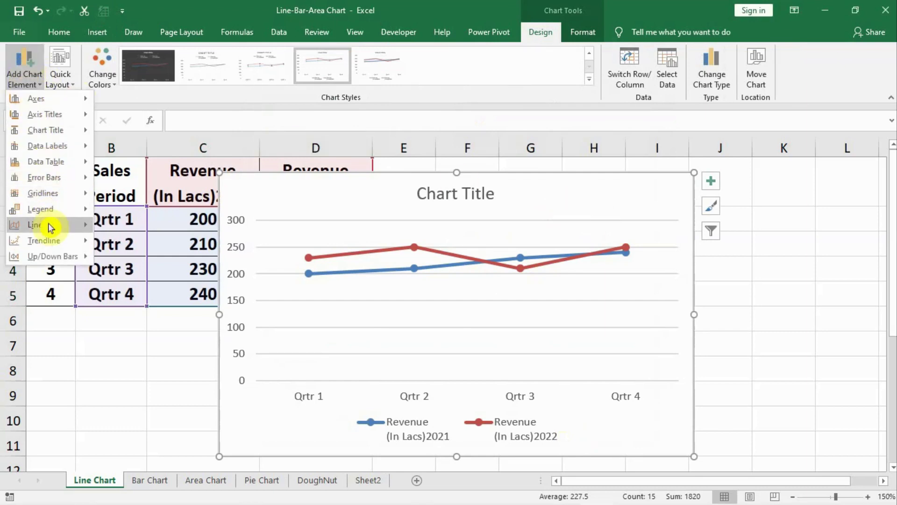
mouse_move(57, 229)
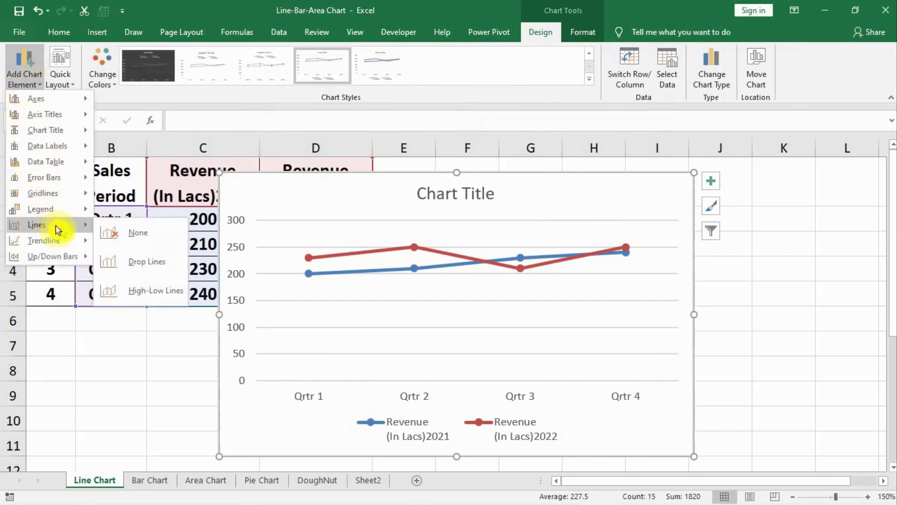
click(143, 262)
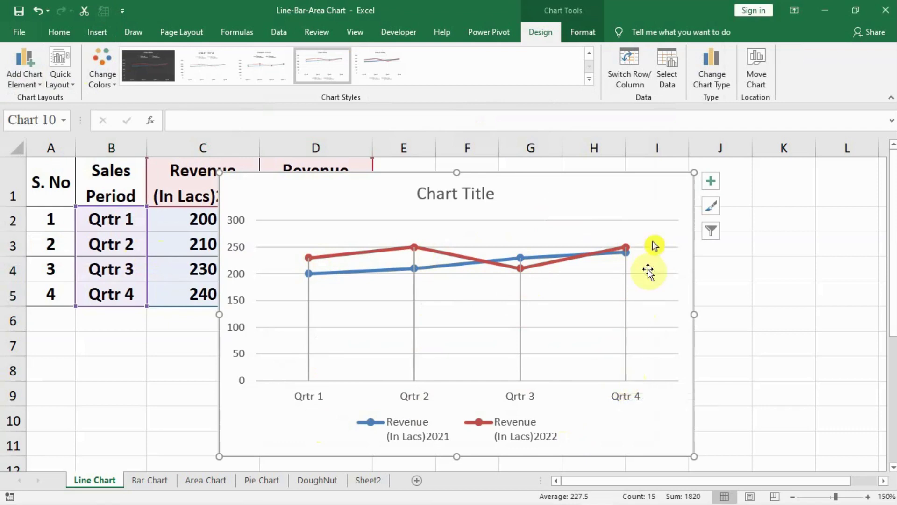
- Turn on Smoothed line for the red 2022 series, then select the blue 2021 series
click(598, 253)
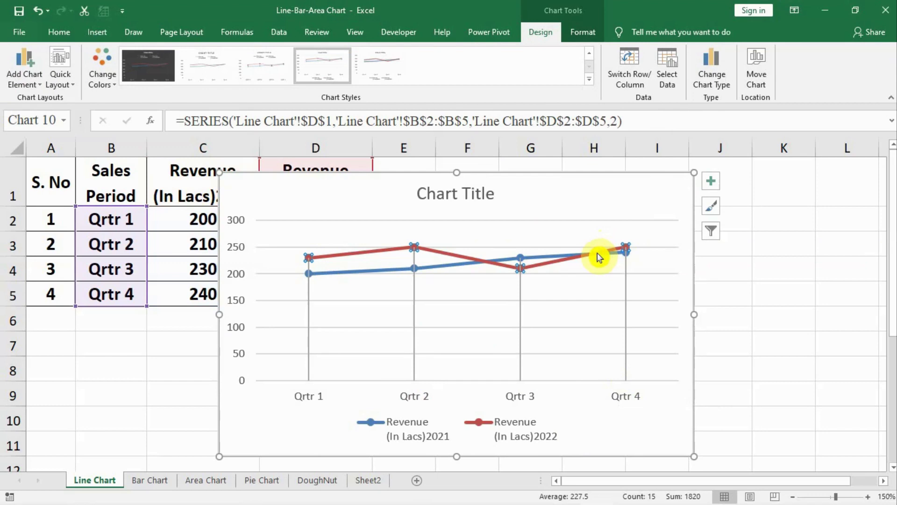
double_click(600, 256)
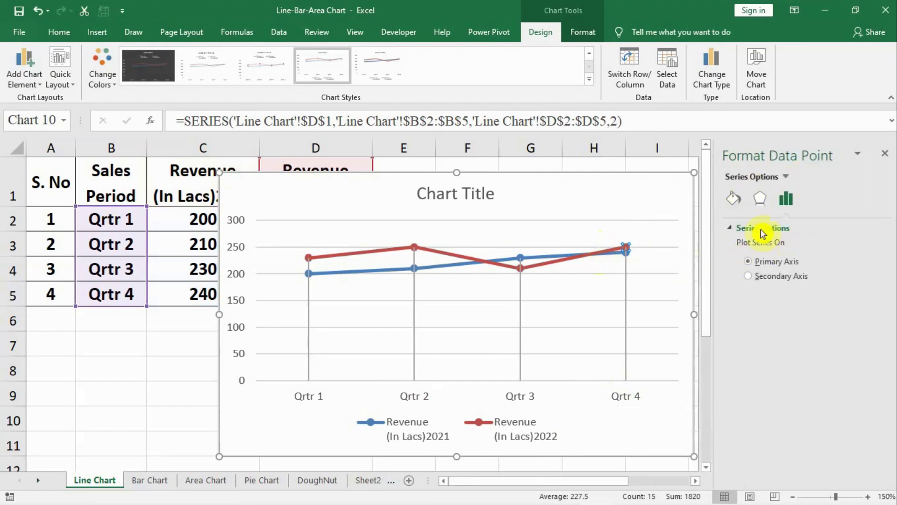
click(733, 199)
scroll(765, 342, down, 3)
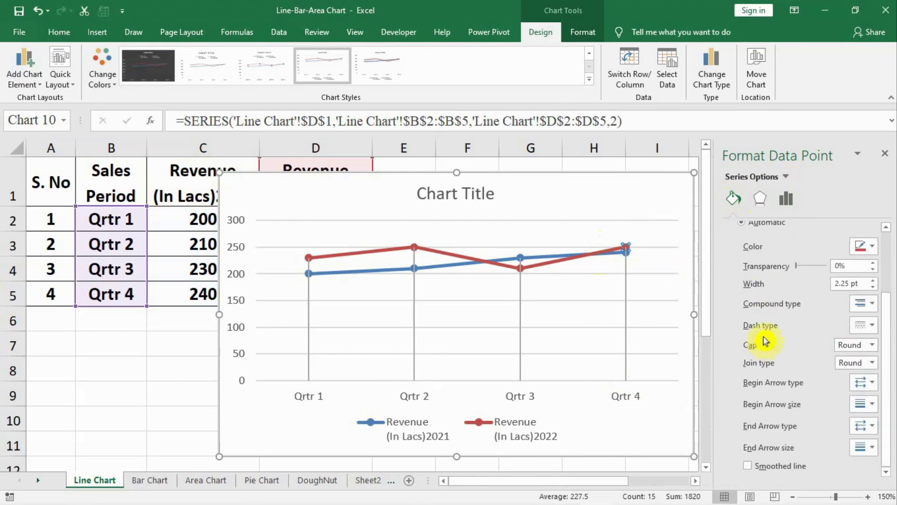
click(750, 468)
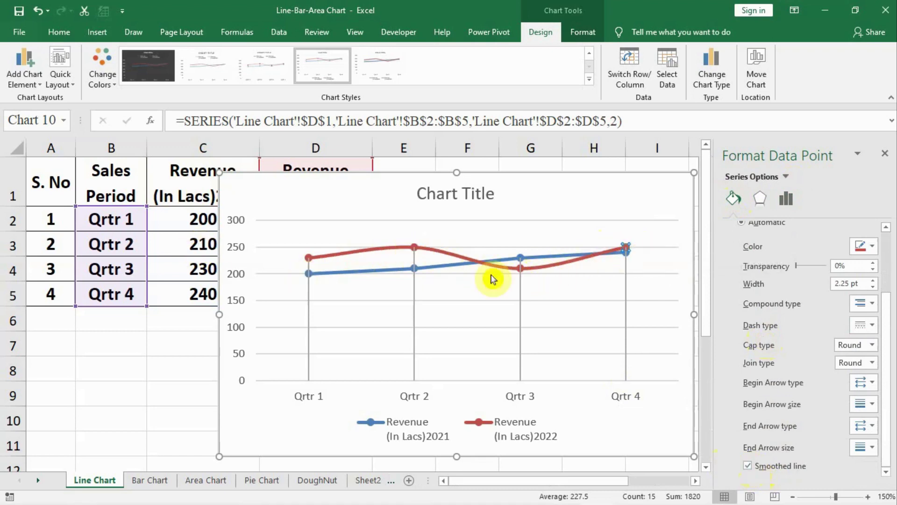
click(390, 272)
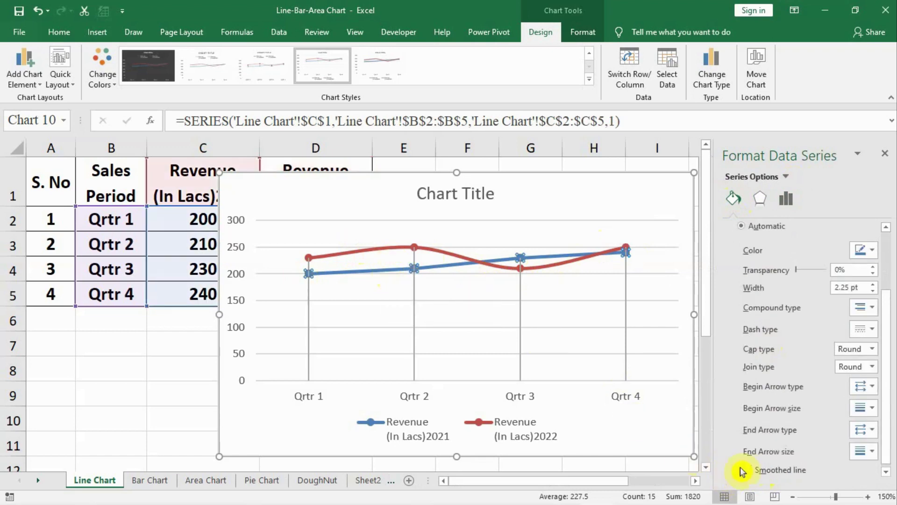
click(748, 472)
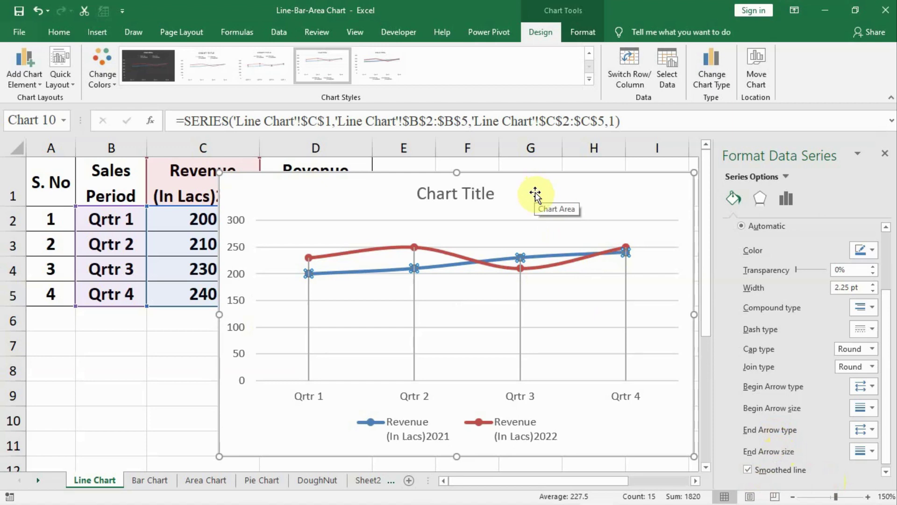
- On the Bar Chart sheet, delete the old 3-D bar chart
click(158, 489)
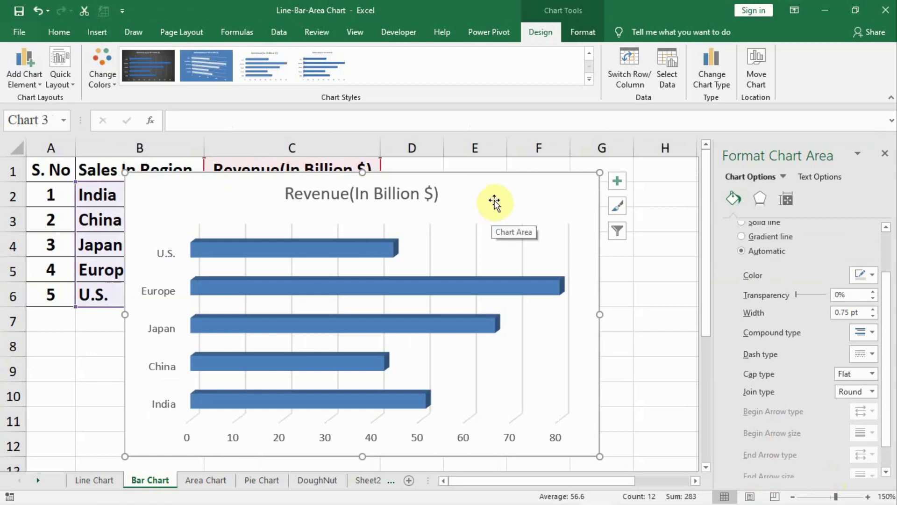
drag(486, 201, 592, 201)
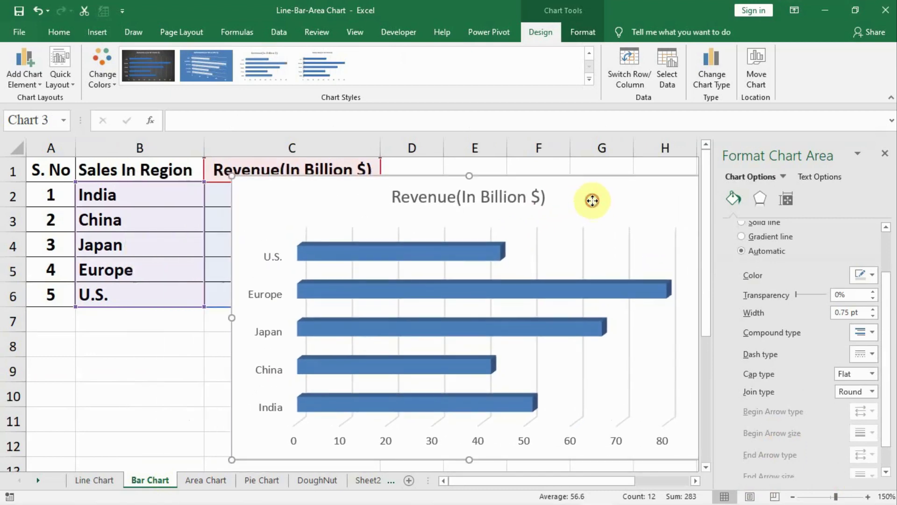
key(Delete)
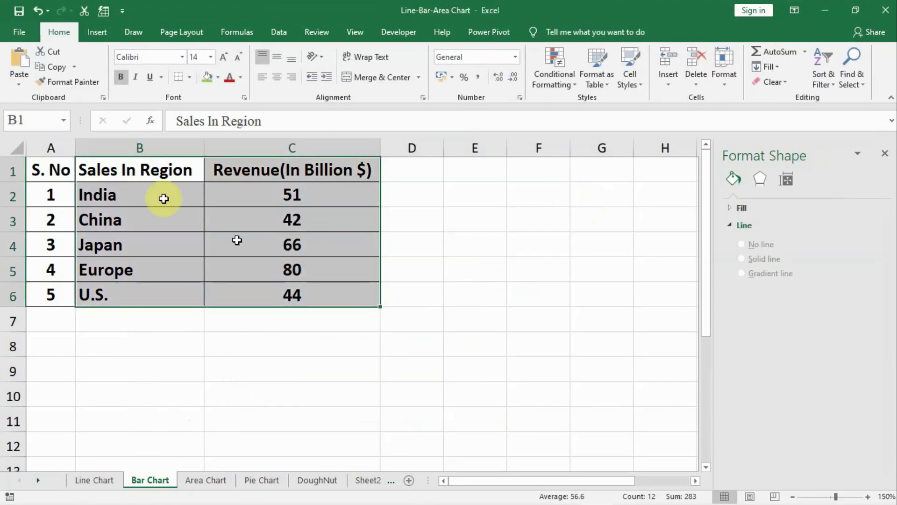
- Insert a Clustered Bar chart of regional revenue from B1:C6
drag(145, 170, 291, 295)
click(97, 33)
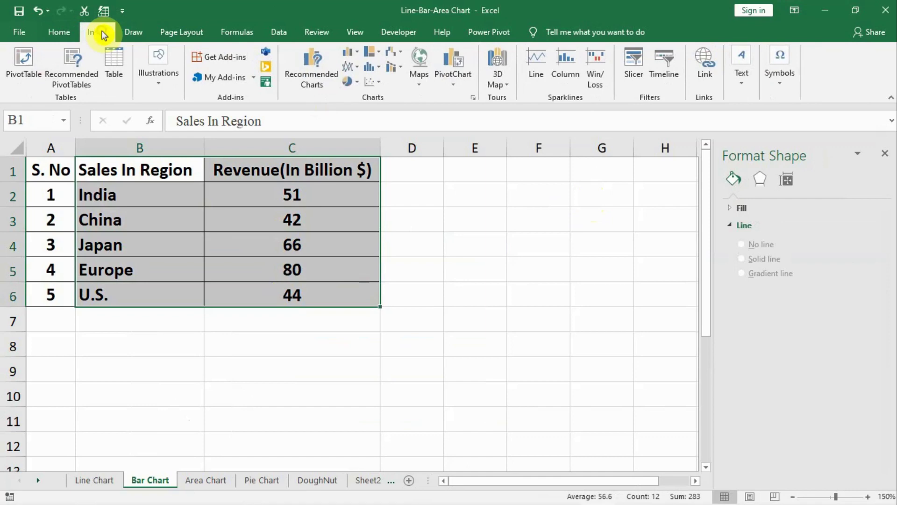
click(312, 62)
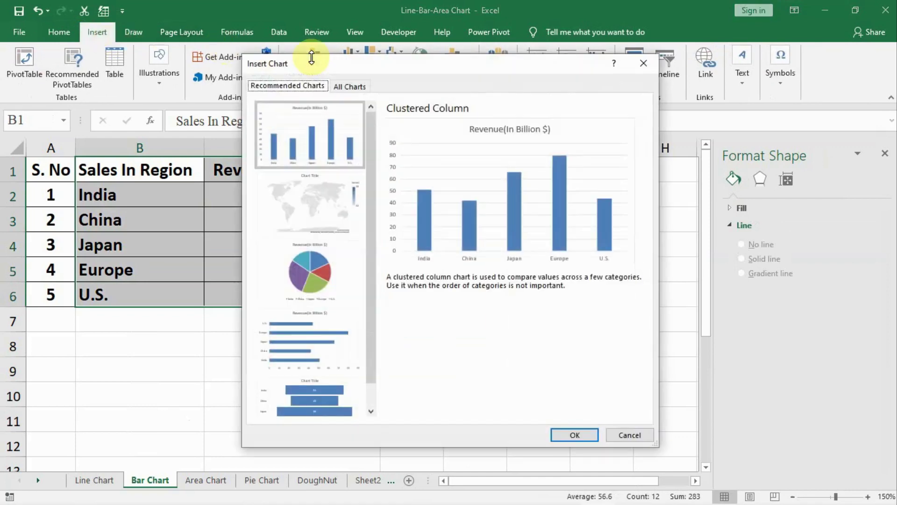
click(345, 87)
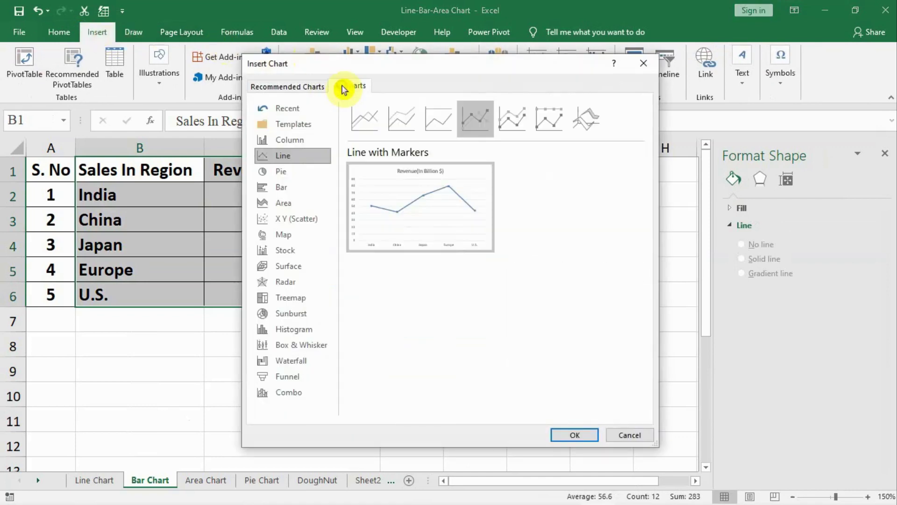
click(290, 203)
click(289, 188)
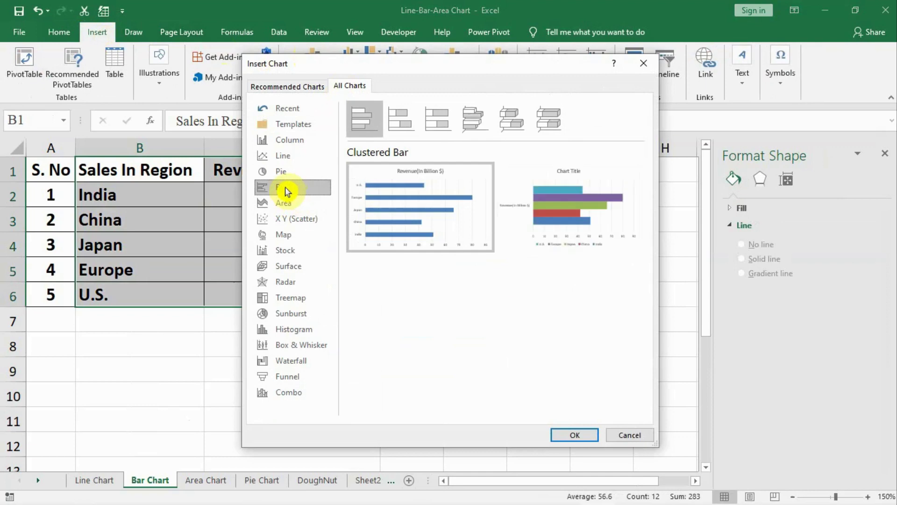
click(575, 434)
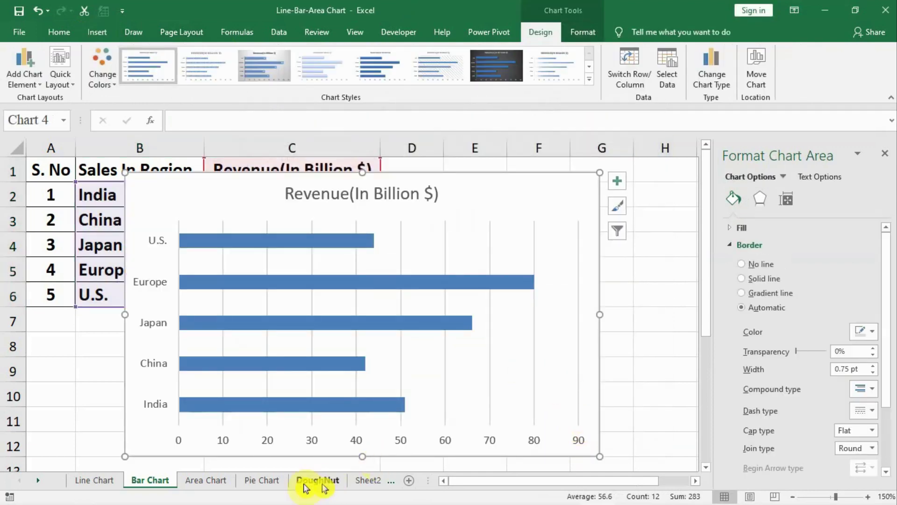
- On the Area Chart sheet, insert a 3-D Area chart from the table A1:D5
click(208, 480)
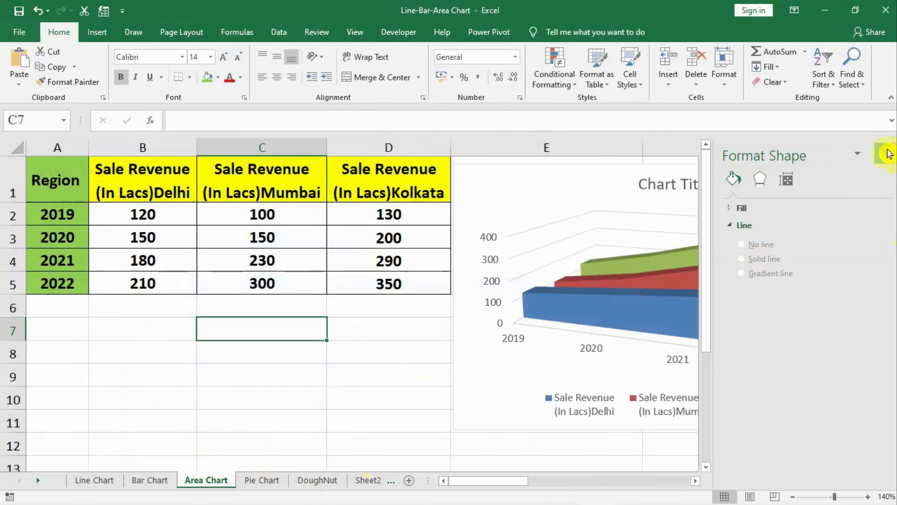
click(887, 153)
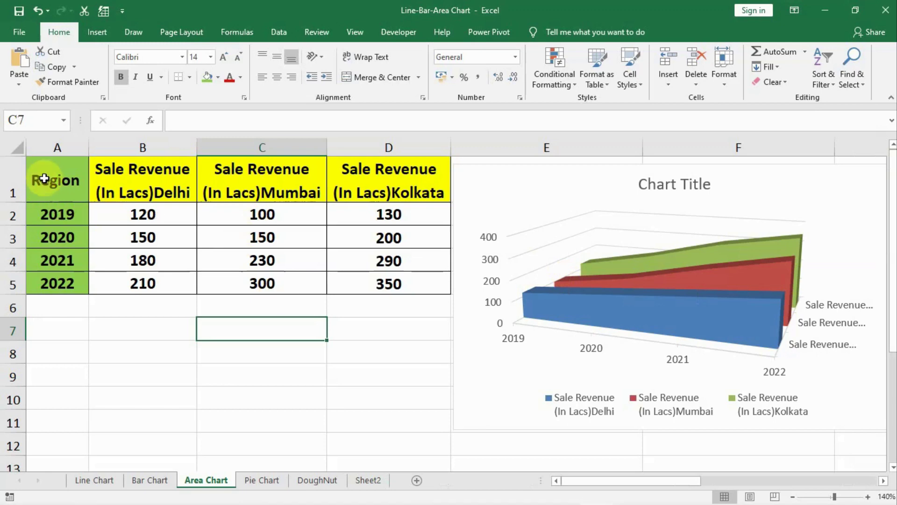
drag(64, 176, 363, 280)
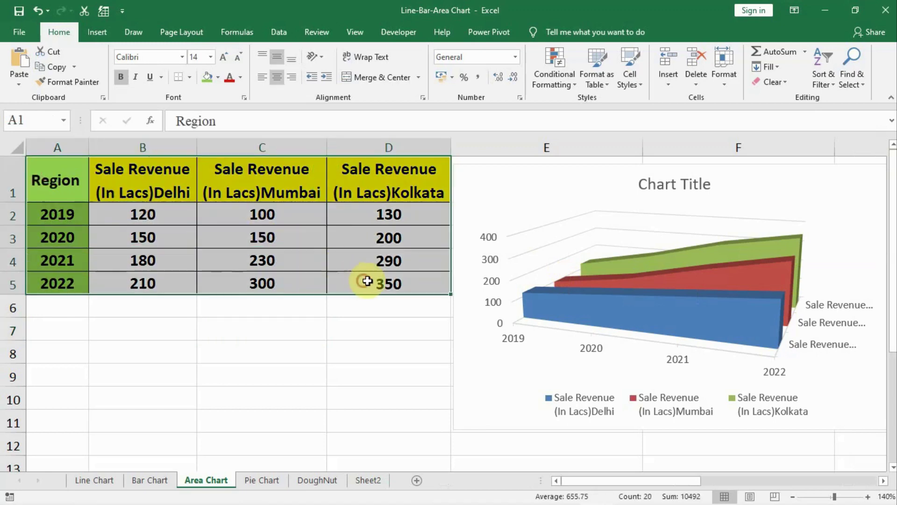
click(97, 34)
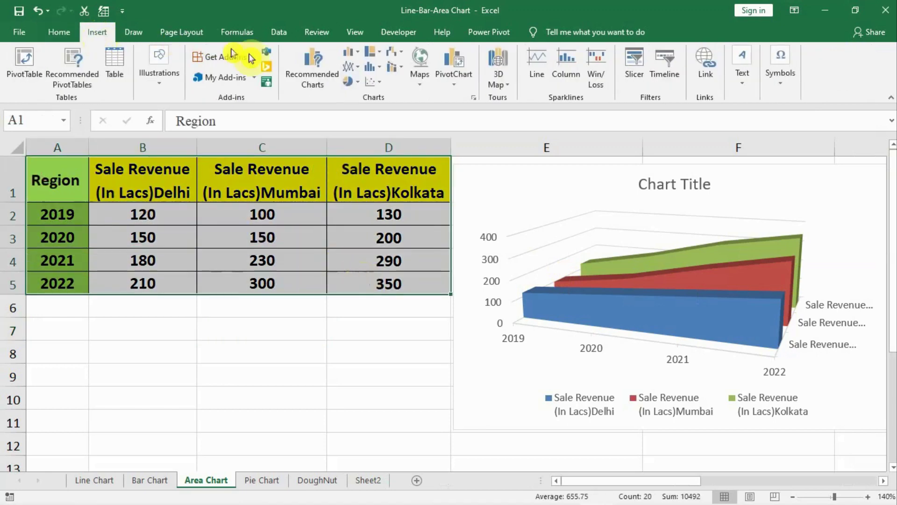
click(299, 65)
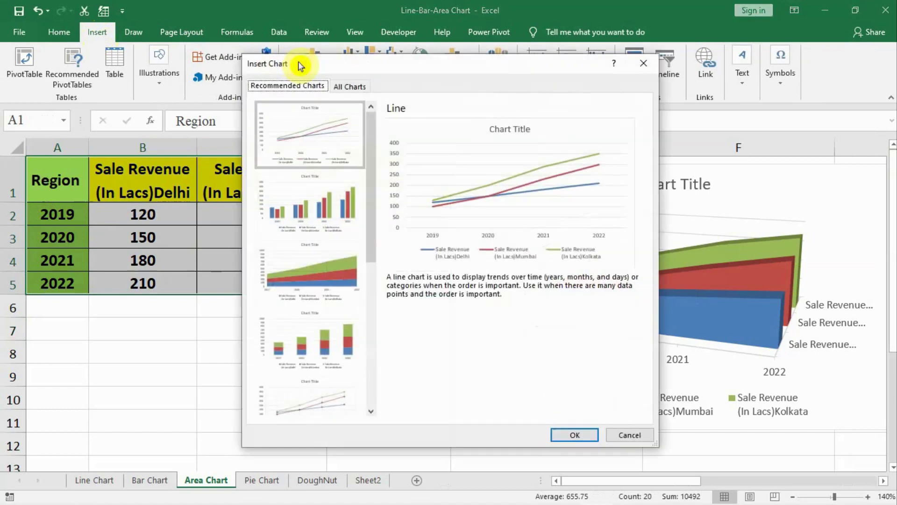
click(341, 87)
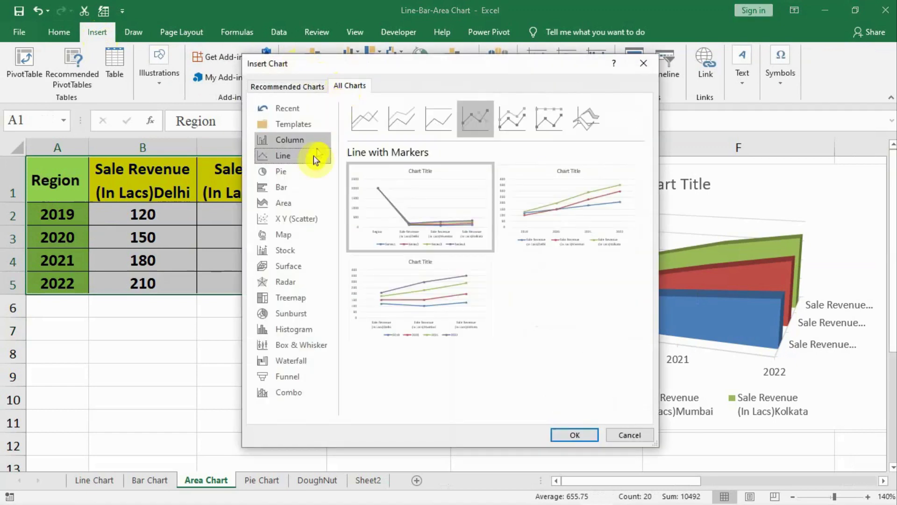
click(286, 201)
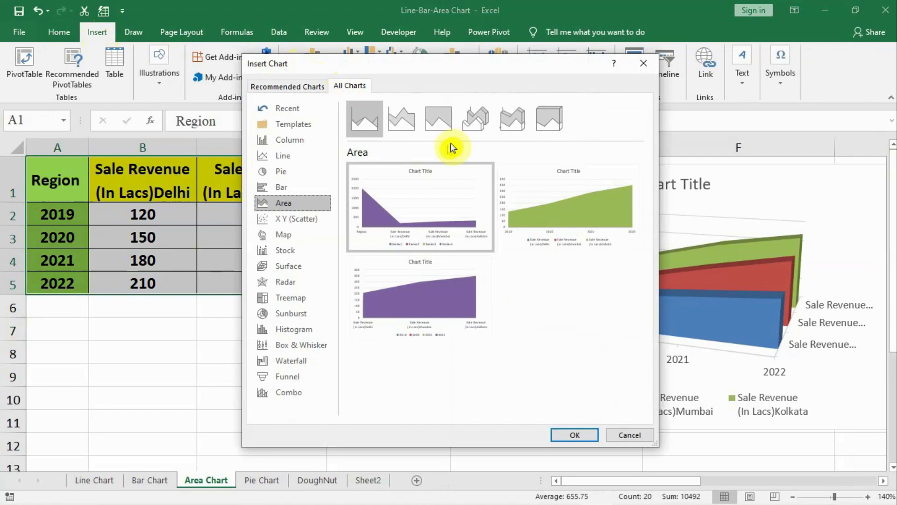
click(476, 122)
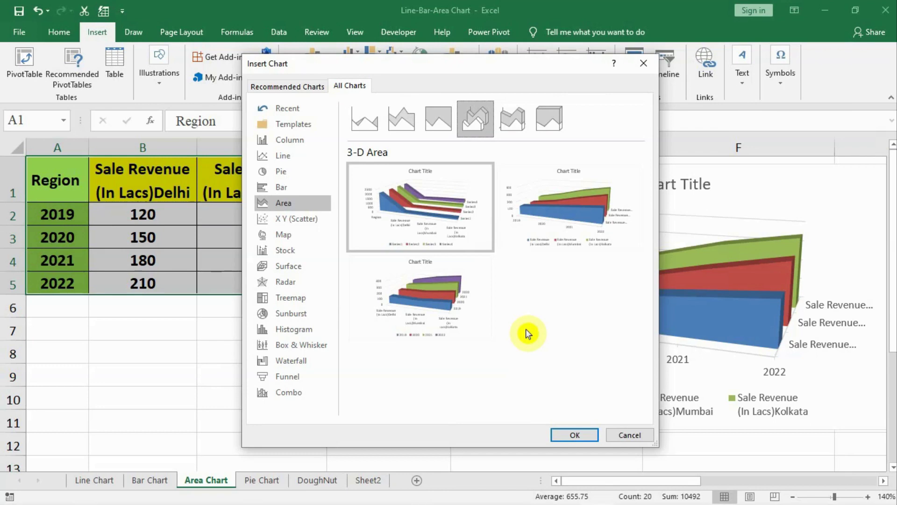
mouse_move(398, 191)
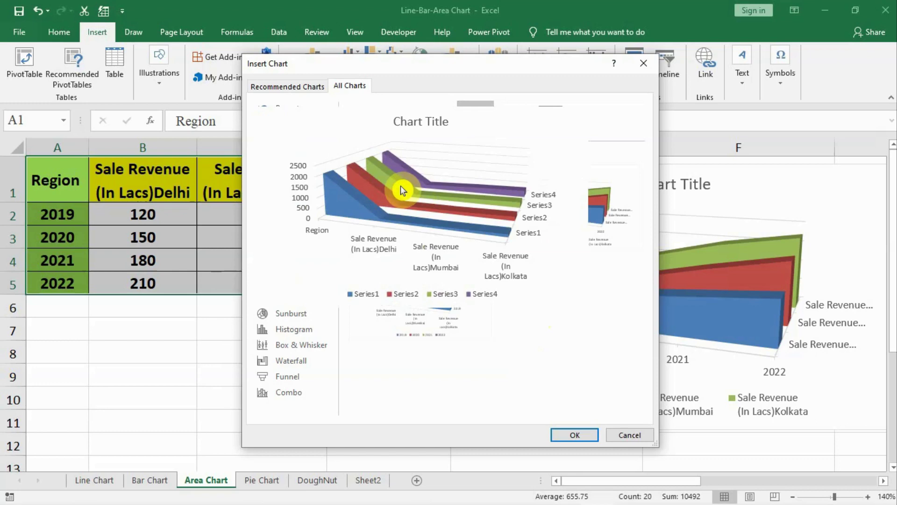
click(574, 434)
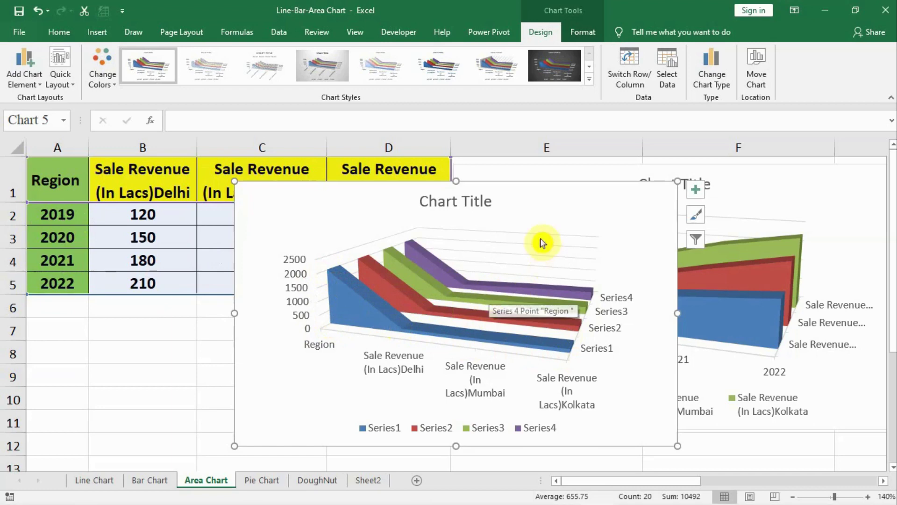
- Select the 3-D area chart's plot area and open its shortcut menu
click(619, 275)
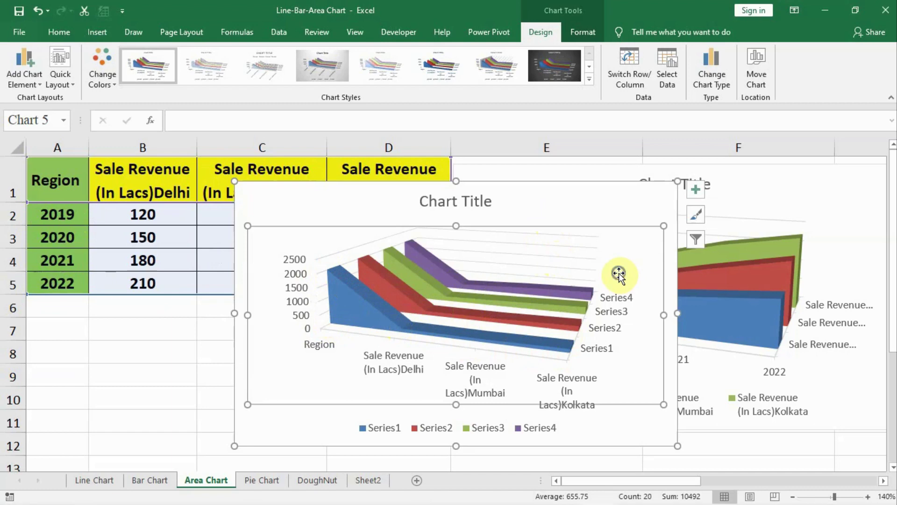
right_click(618, 275)
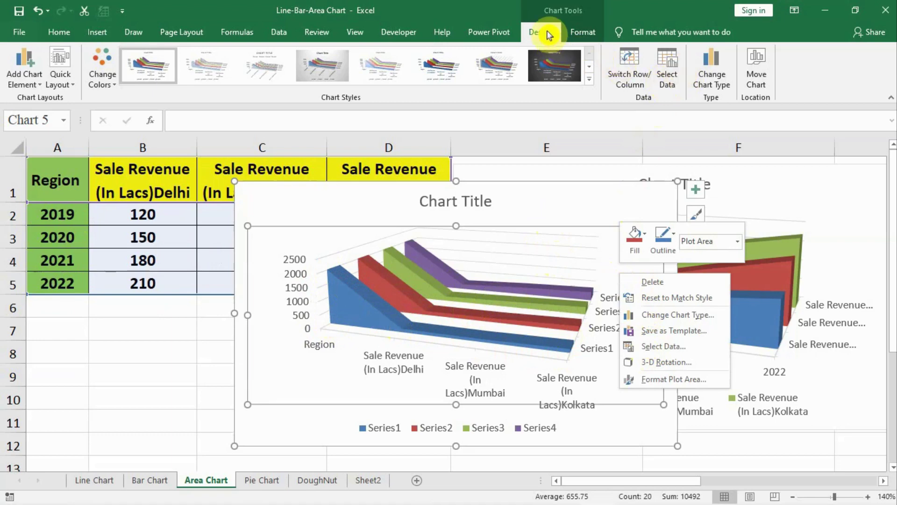
- In Select Data, remove Series1 through Series4 from the chart
click(670, 68)
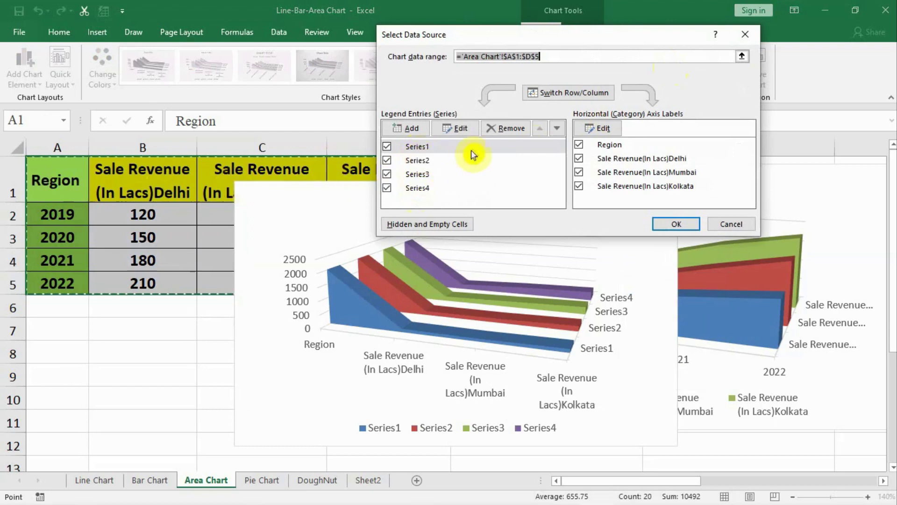
click(504, 128)
click(503, 128)
click(504, 128)
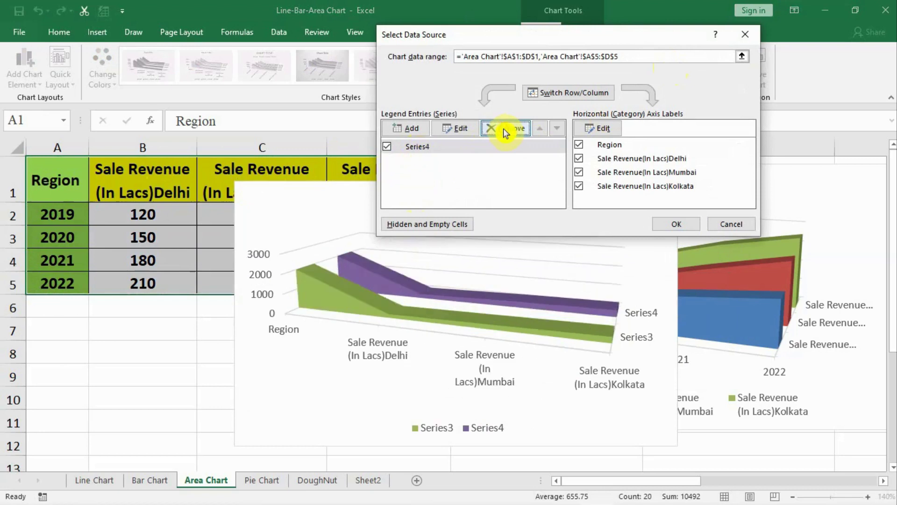
click(503, 128)
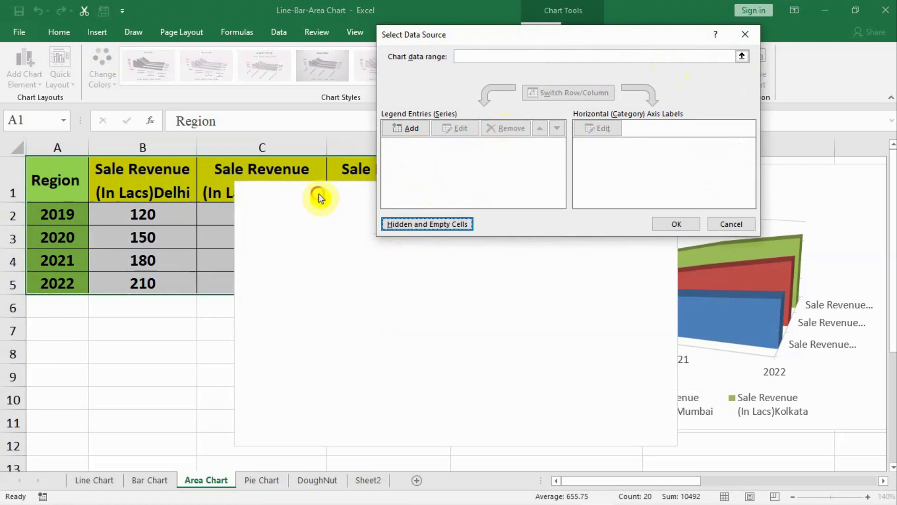
- Add a Delhi series with name B1 and values B2:B5
click(413, 130)
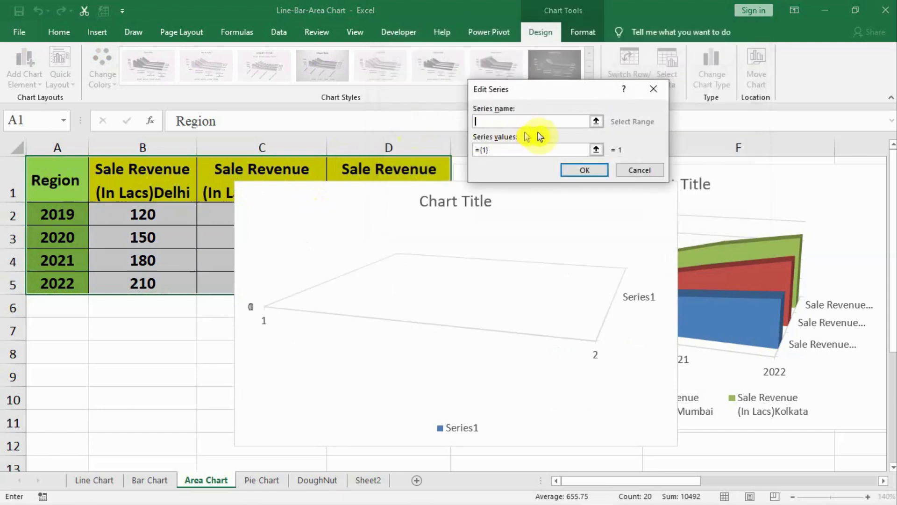
click(142, 173)
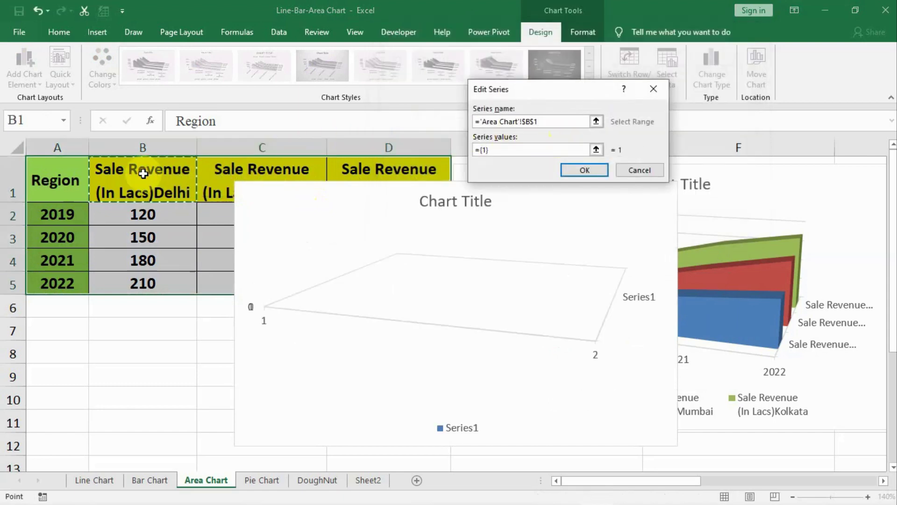
click(598, 150)
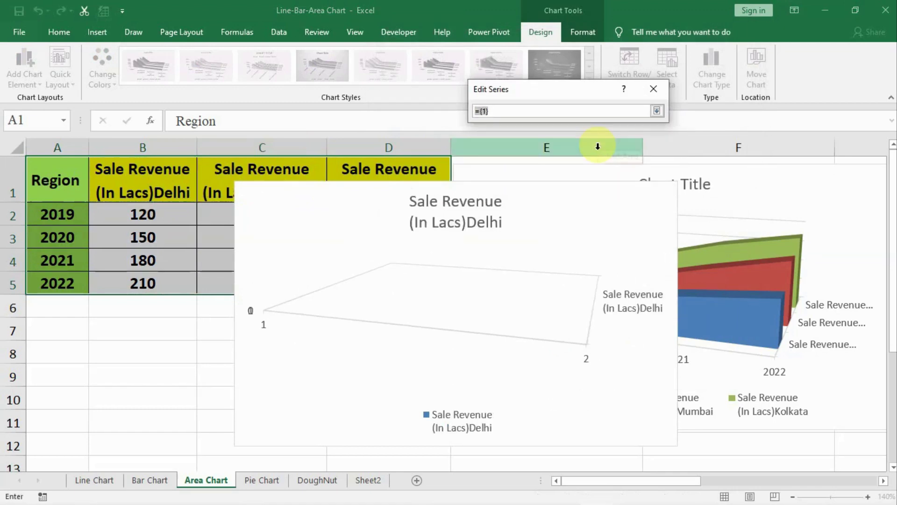
drag(136, 210, 130, 282)
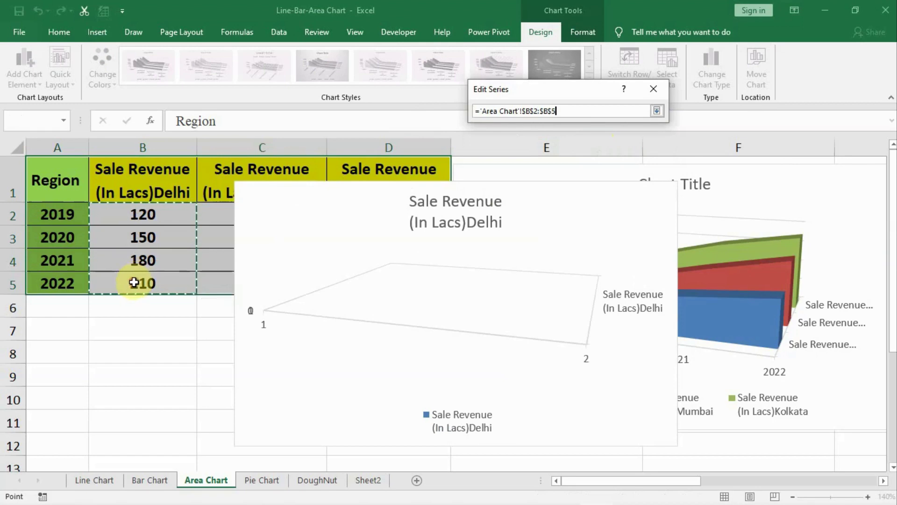
click(659, 114)
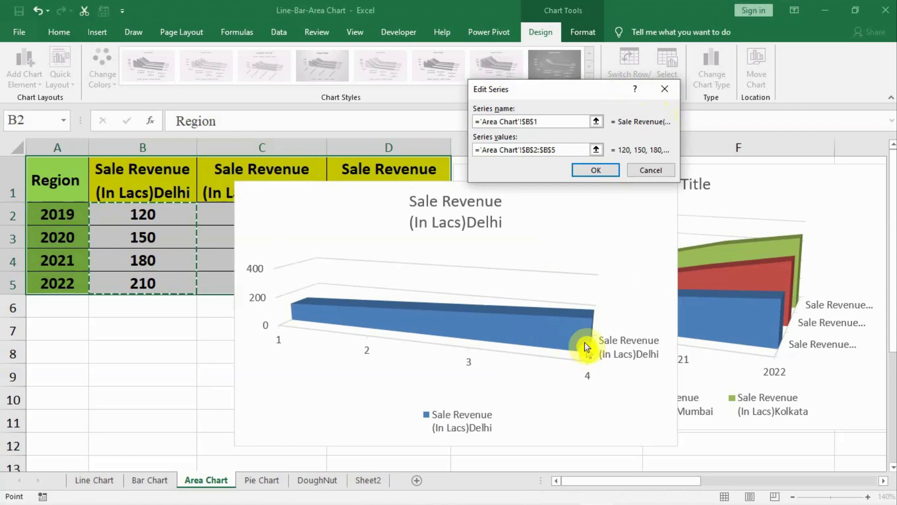
click(600, 171)
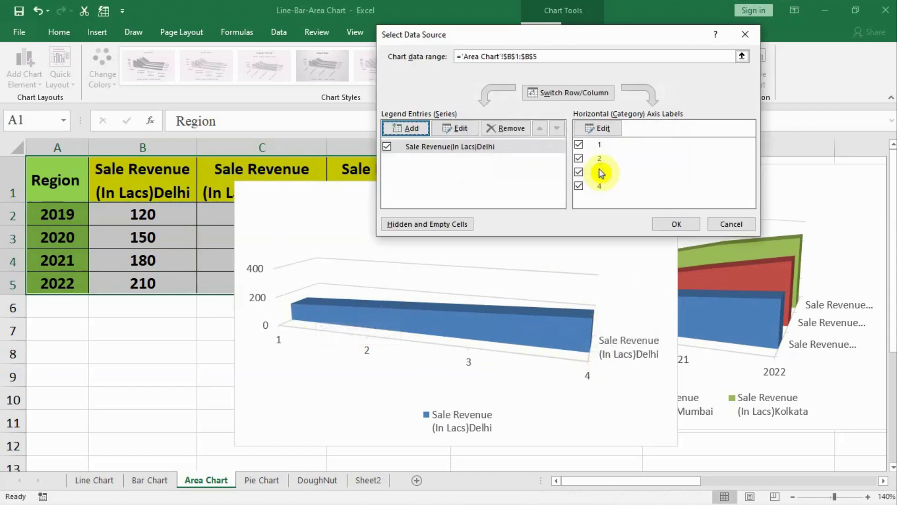
- Add a Mumbai series with name C1 and values C2:C5
click(405, 131)
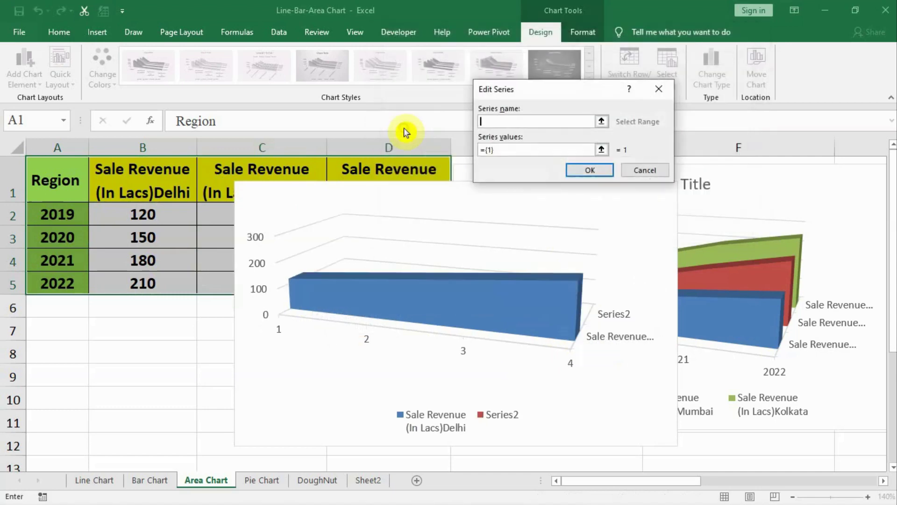
click(214, 185)
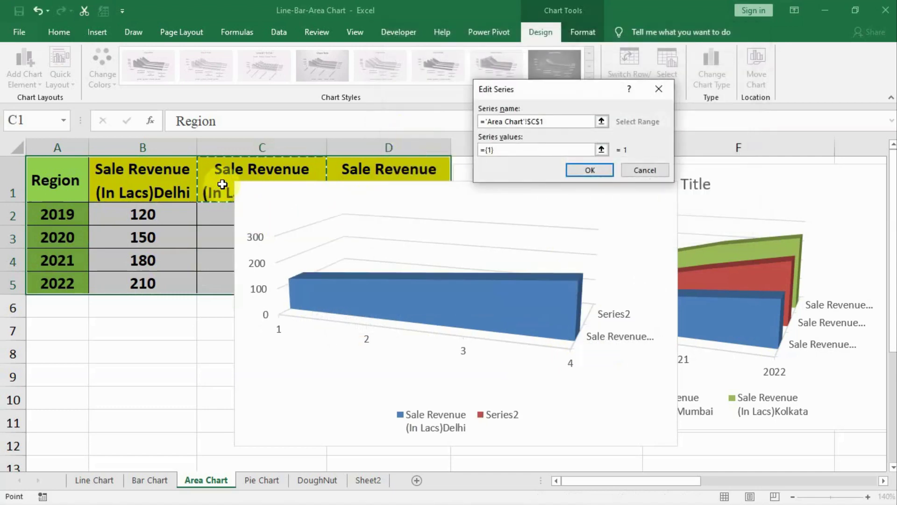
click(601, 151)
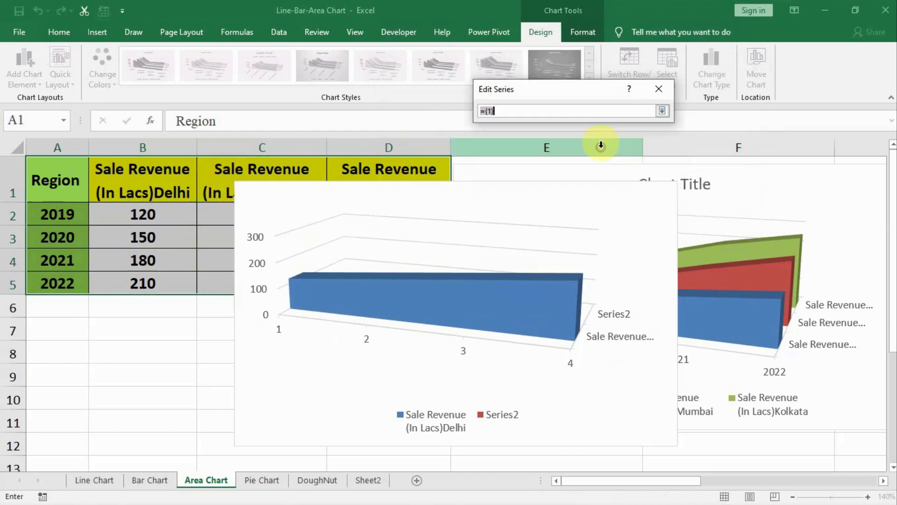
click(213, 215)
drag(213, 215, 212, 280)
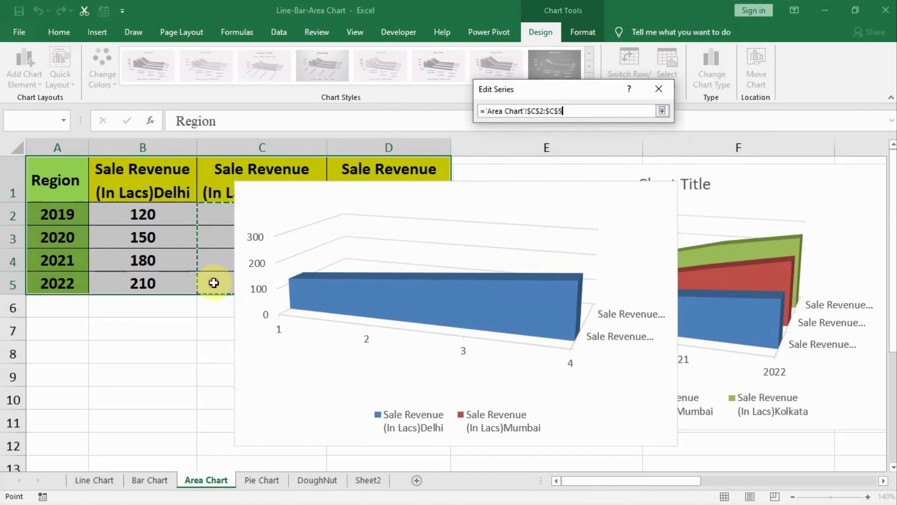
click(661, 112)
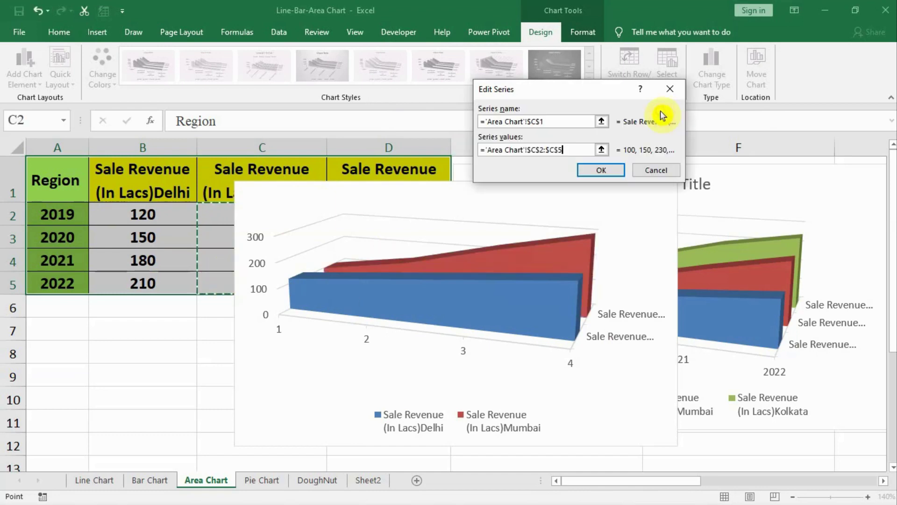
click(604, 171)
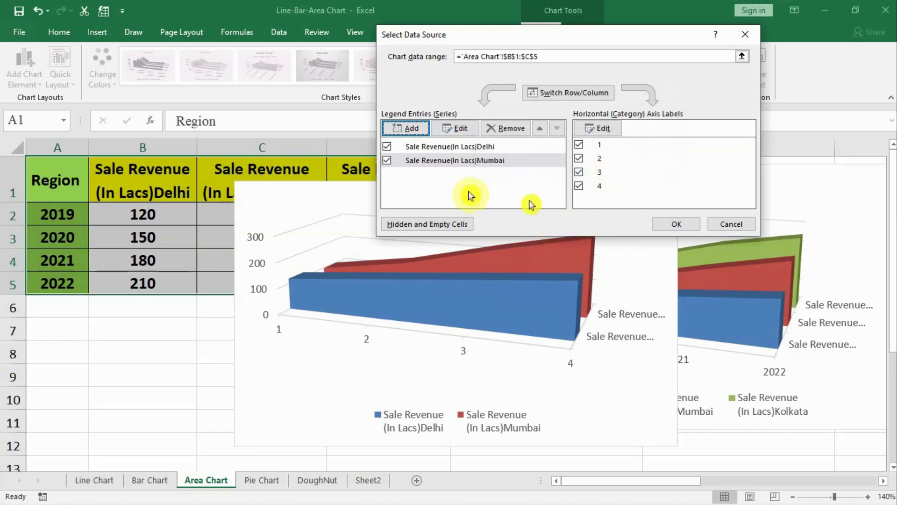
- Add a Kolkata series named from D1 with the column D revenue values
click(406, 129)
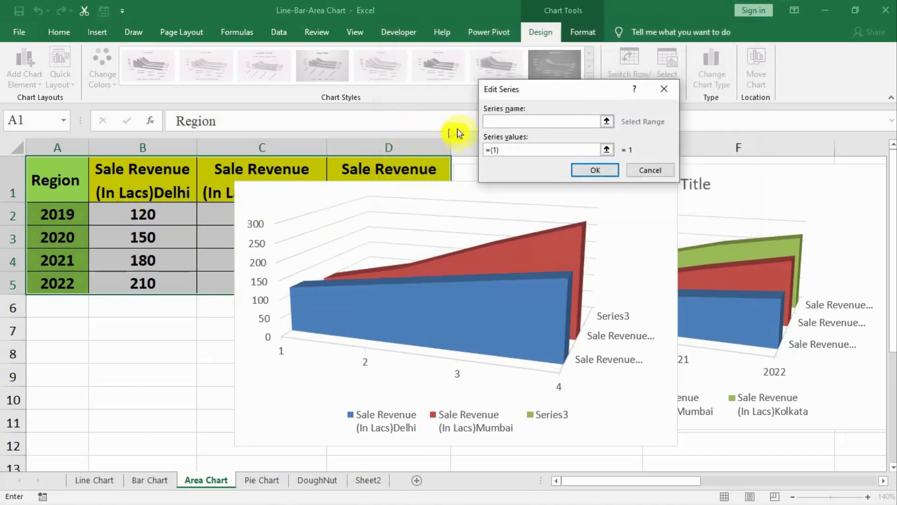
click(606, 123)
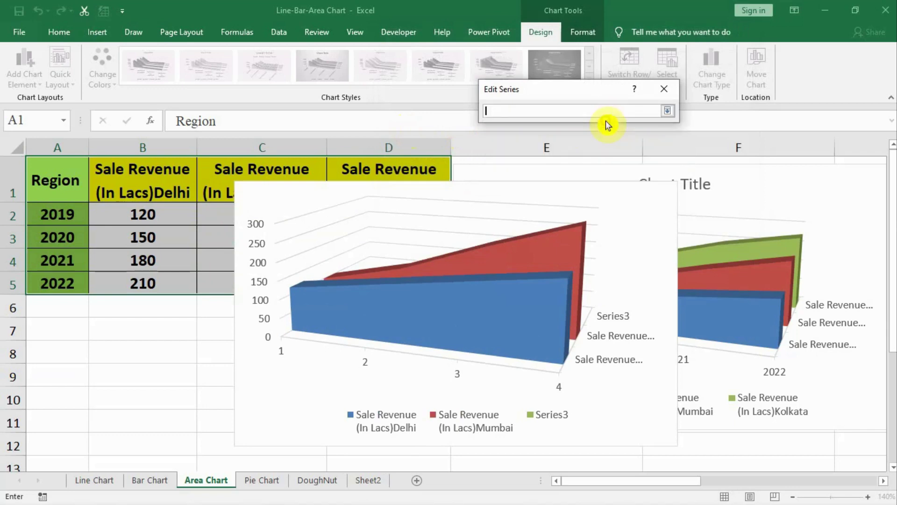
click(400, 170)
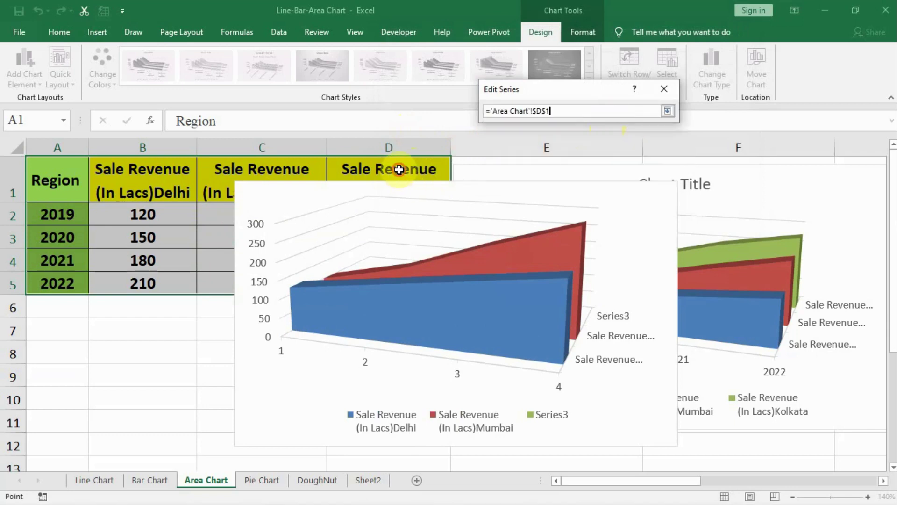
click(670, 113)
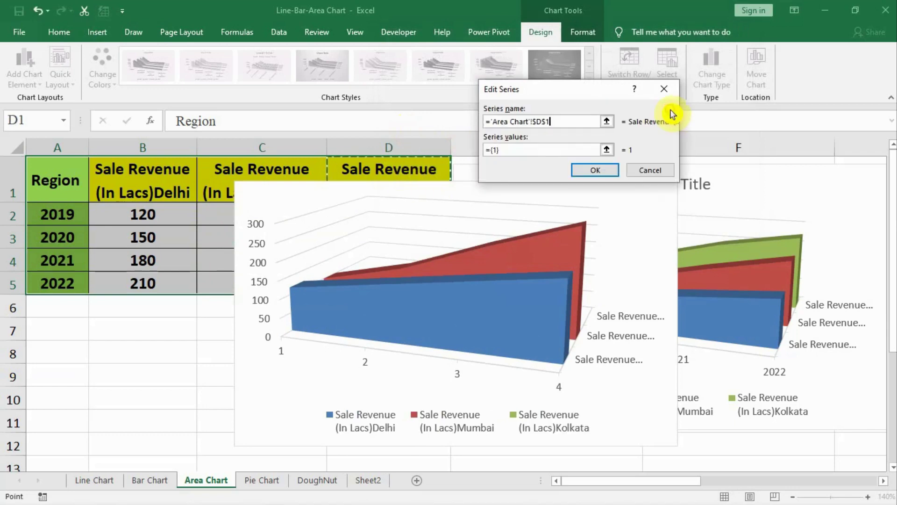
click(608, 154)
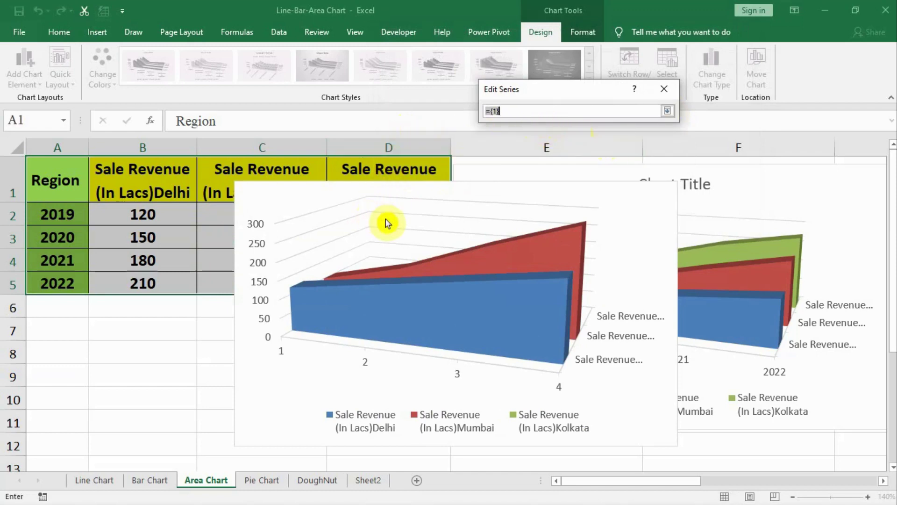
click(509, 110)
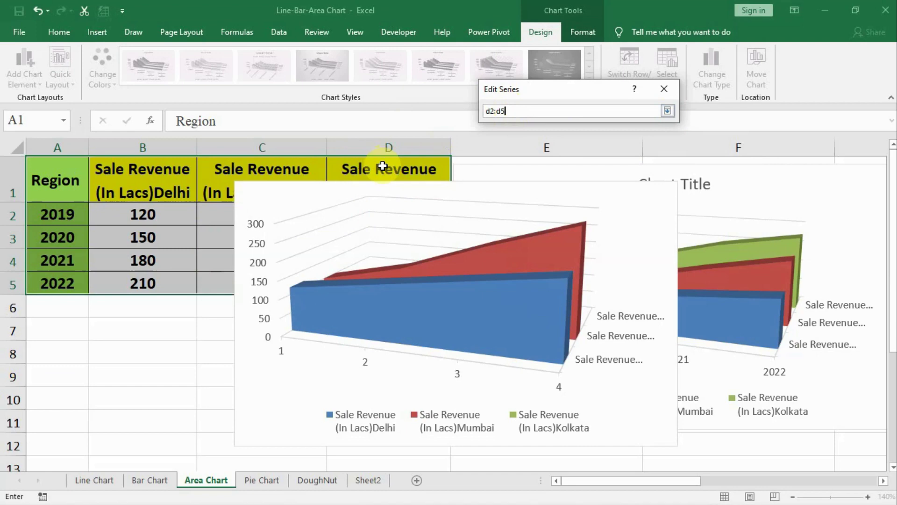
drag(523, 108, 457, 110)
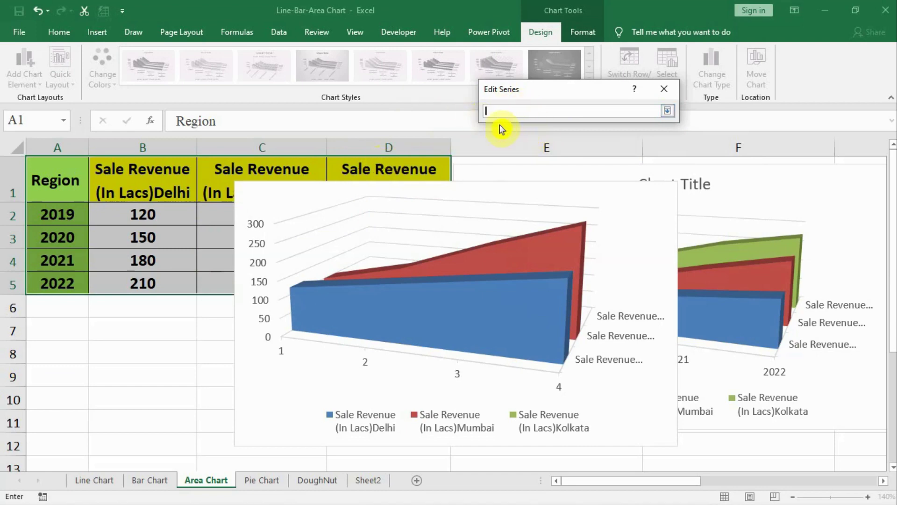
click(400, 168)
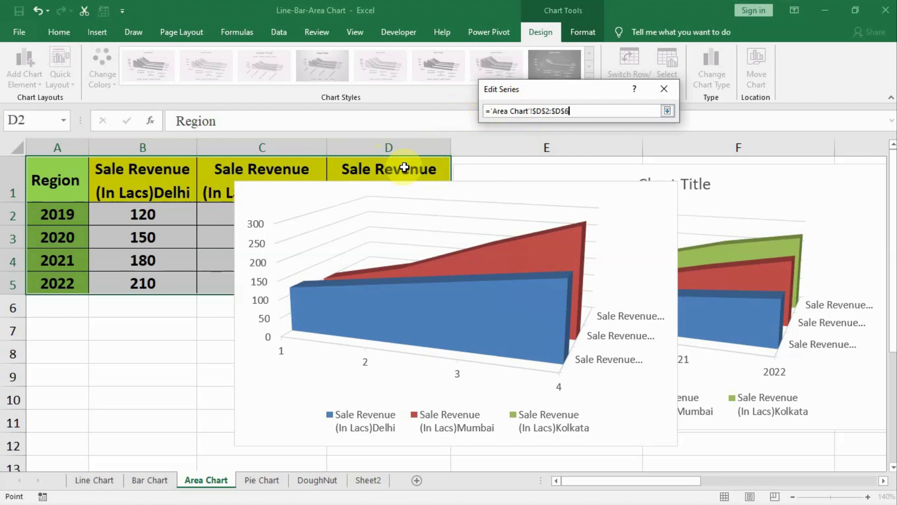
click(664, 89)
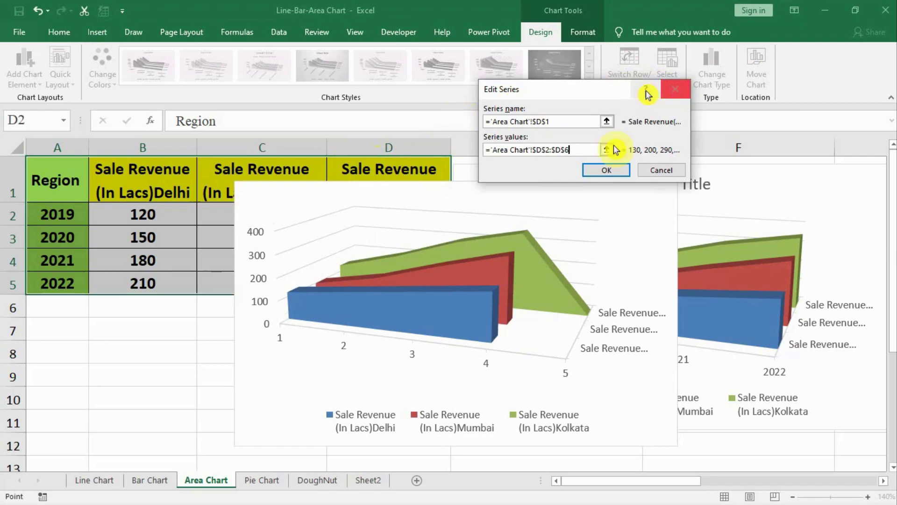
click(607, 170)
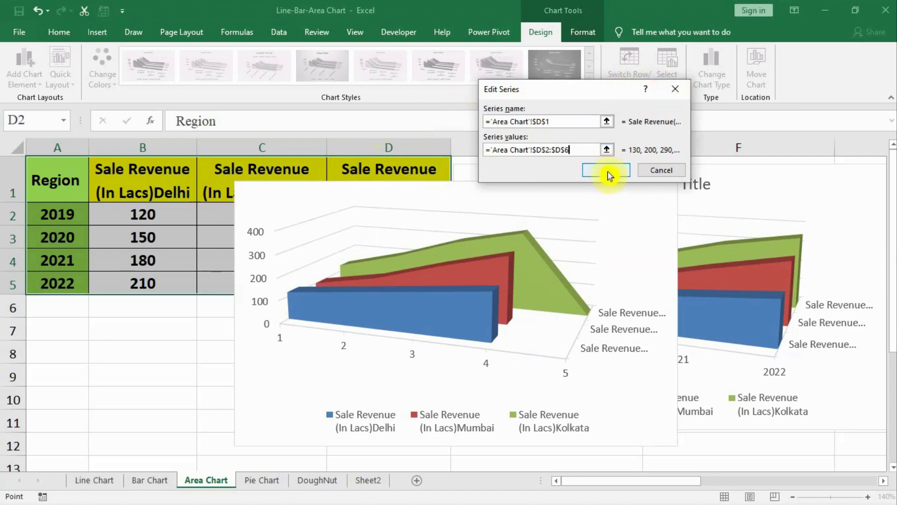
- Move the 3-D area chart right over columns E–F and bring up its data source settings
click(682, 224)
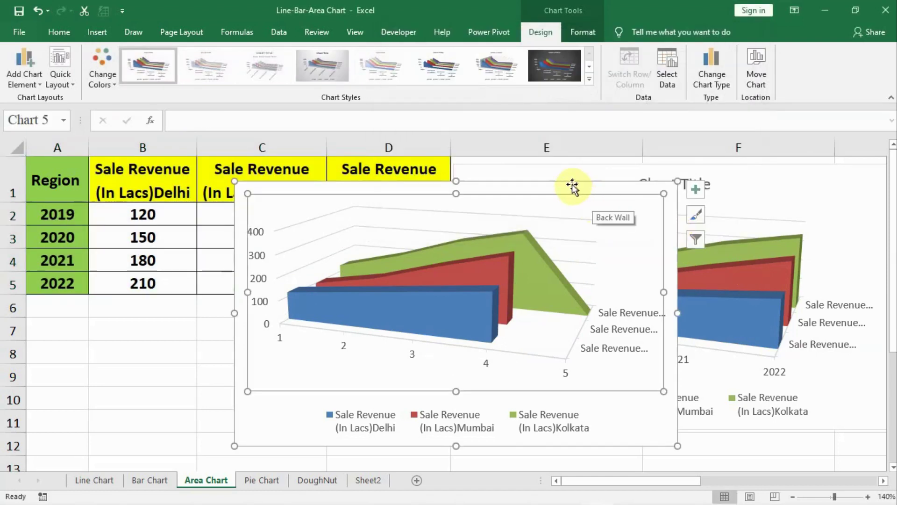
drag(571, 187, 784, 175)
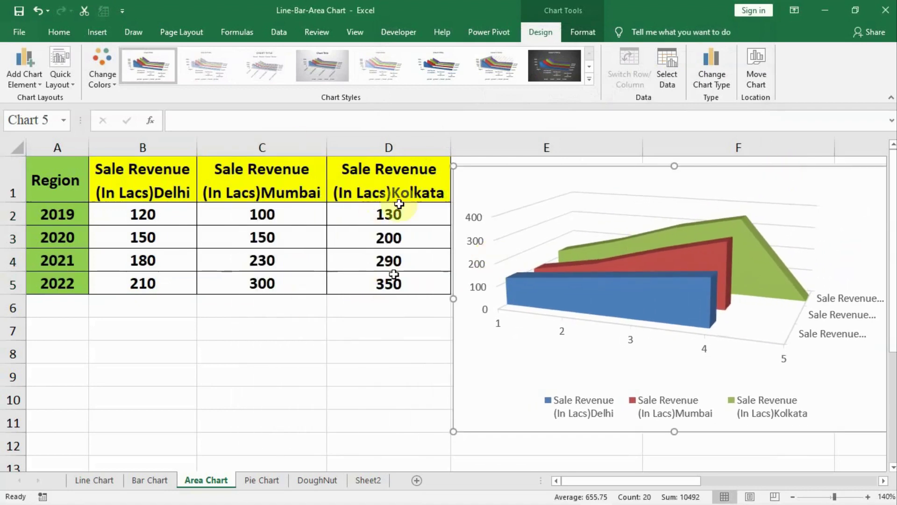
right_click(716, 184)
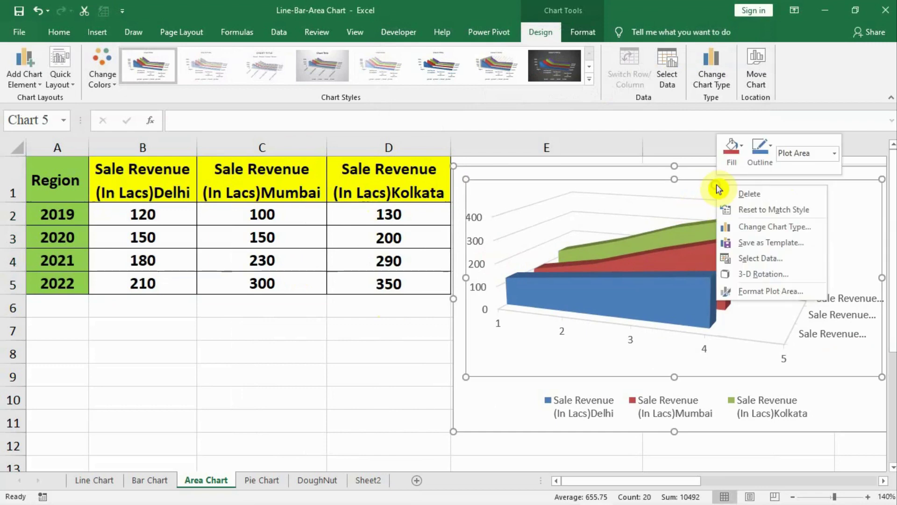
click(745, 259)
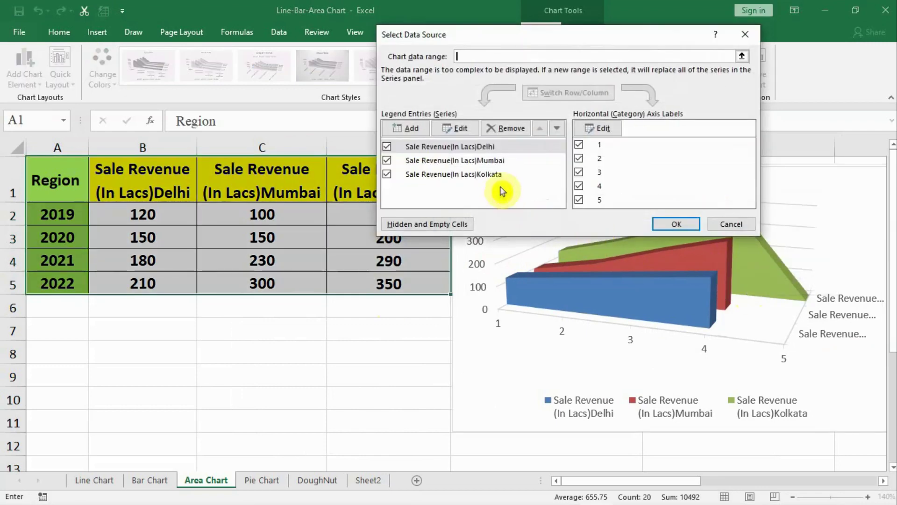
- Replace the Kolkata series with a new one named from D1, with values D2:D5
click(468, 175)
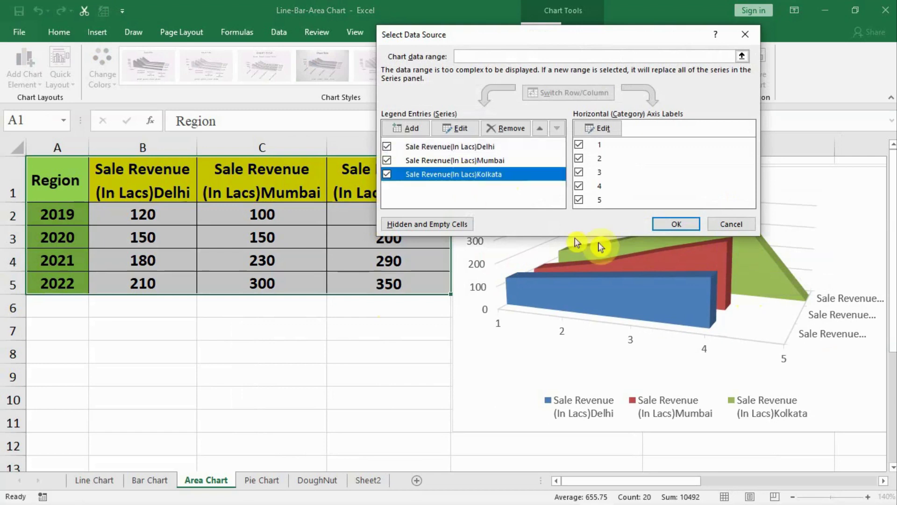
click(511, 129)
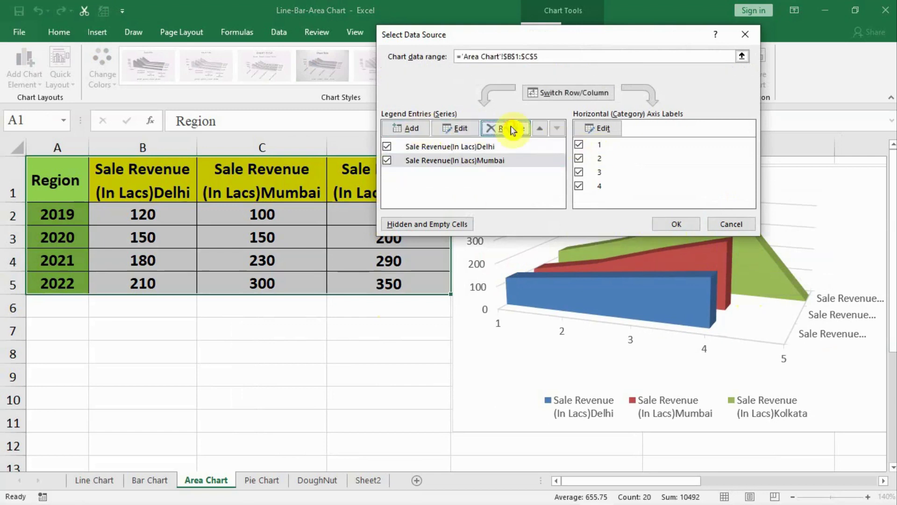
click(405, 128)
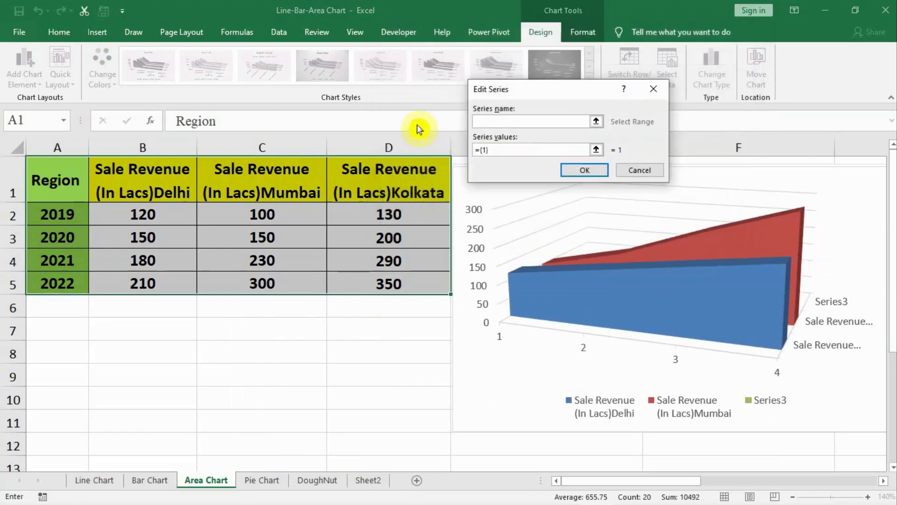
click(370, 188)
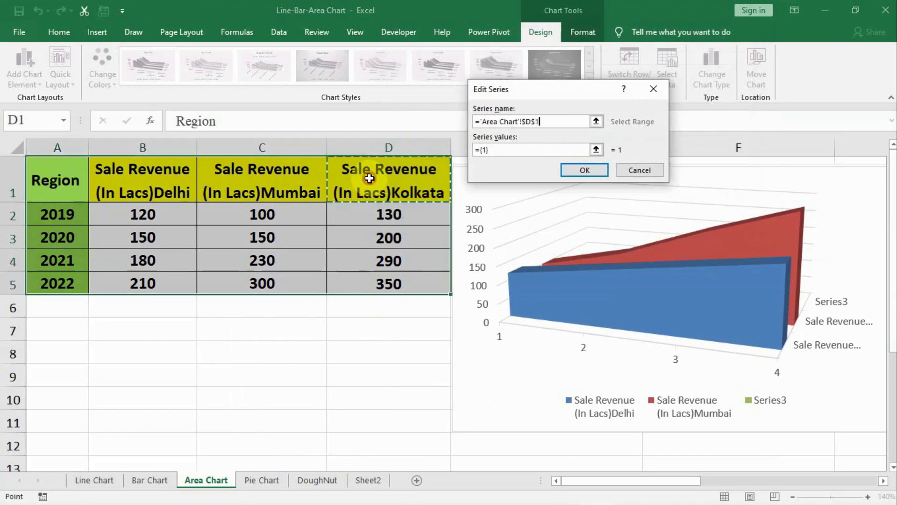
click(596, 150)
drag(356, 213, 354, 280)
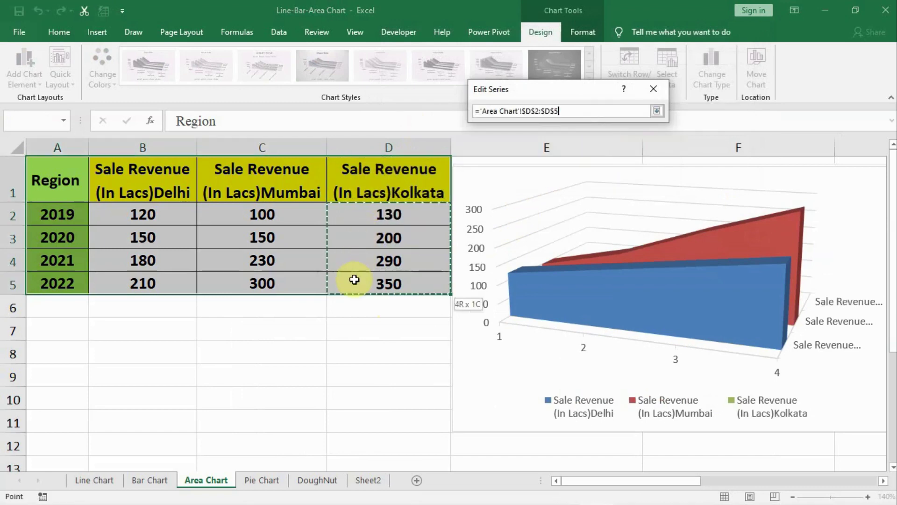
click(657, 112)
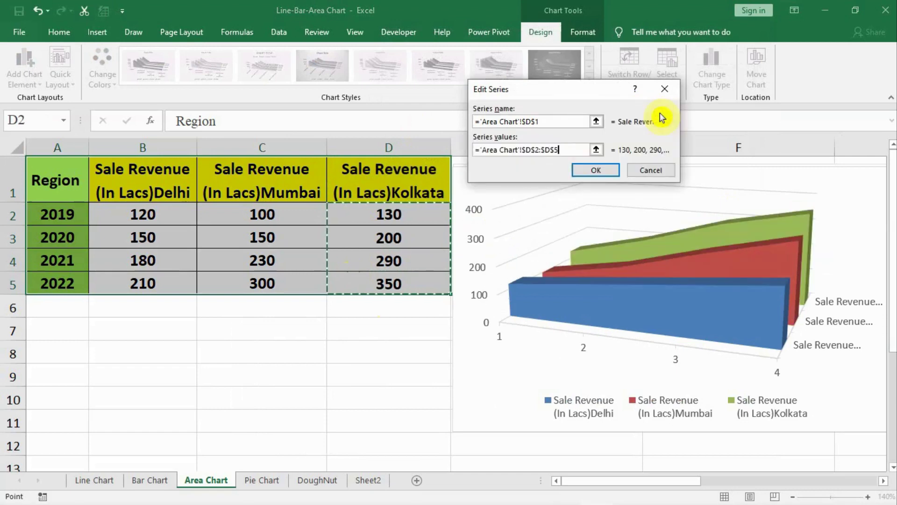
click(601, 170)
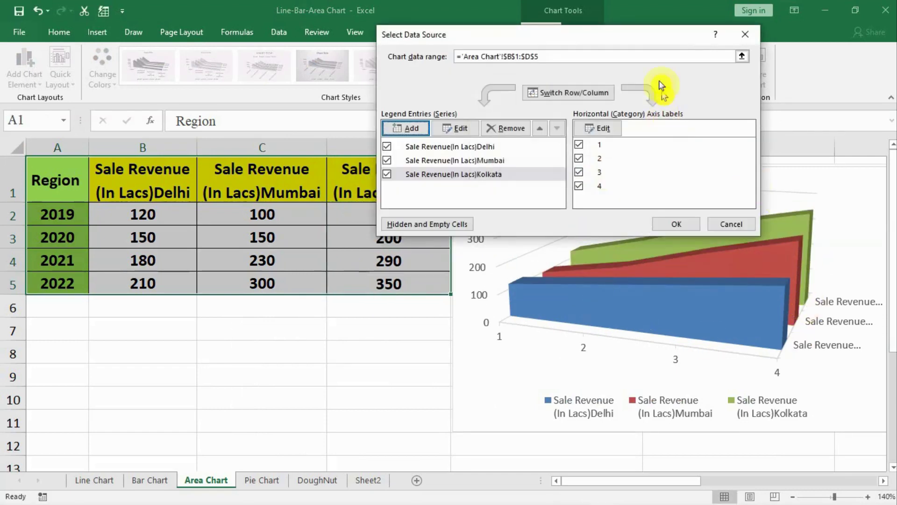
- Set A2:A5 (2019–2022) as horizontal axis labels, then move the chart left toward the table
drag(645, 41, 364, 117)
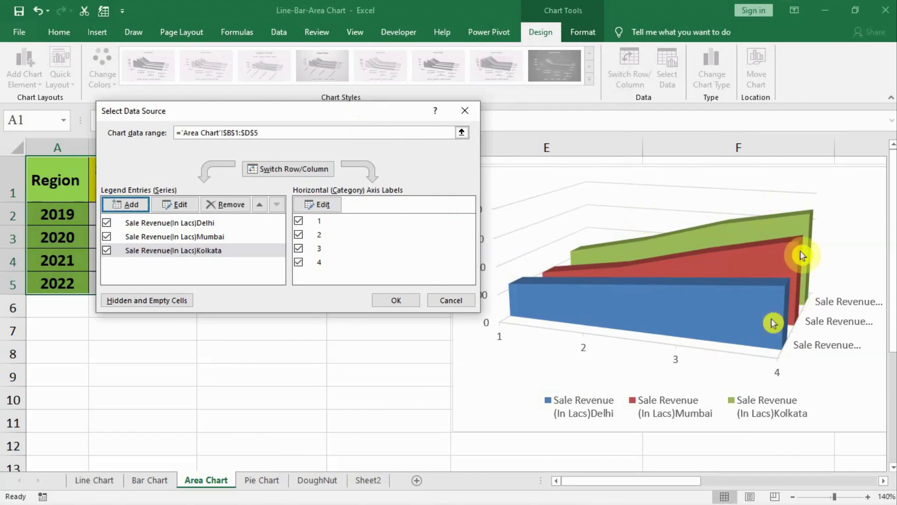
click(322, 205)
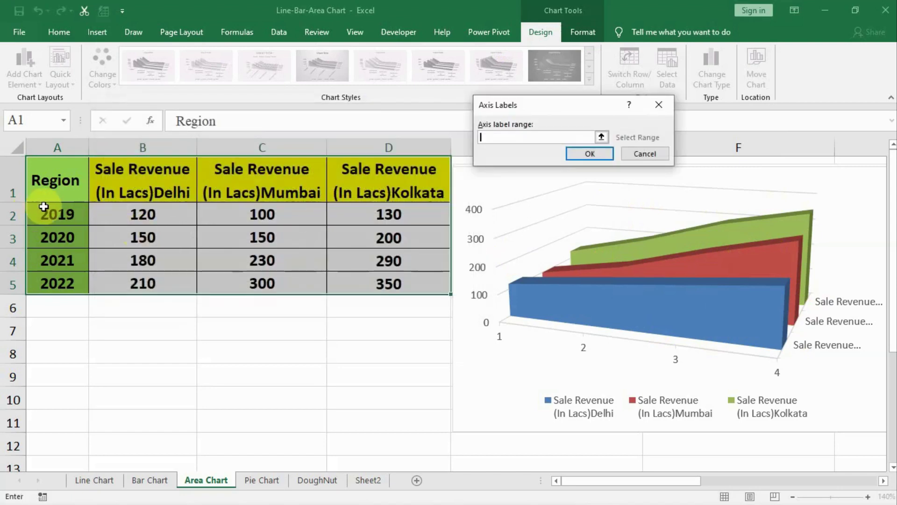
drag(43, 206, 33, 284)
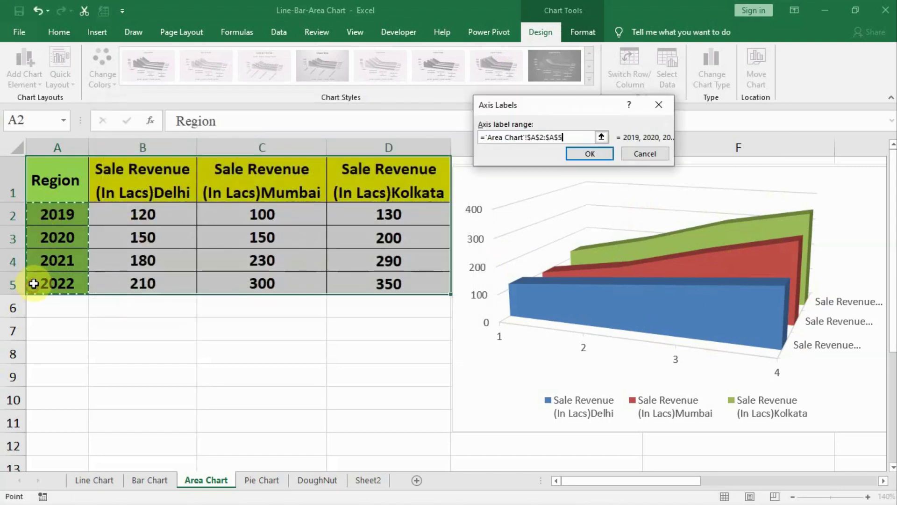
click(591, 154)
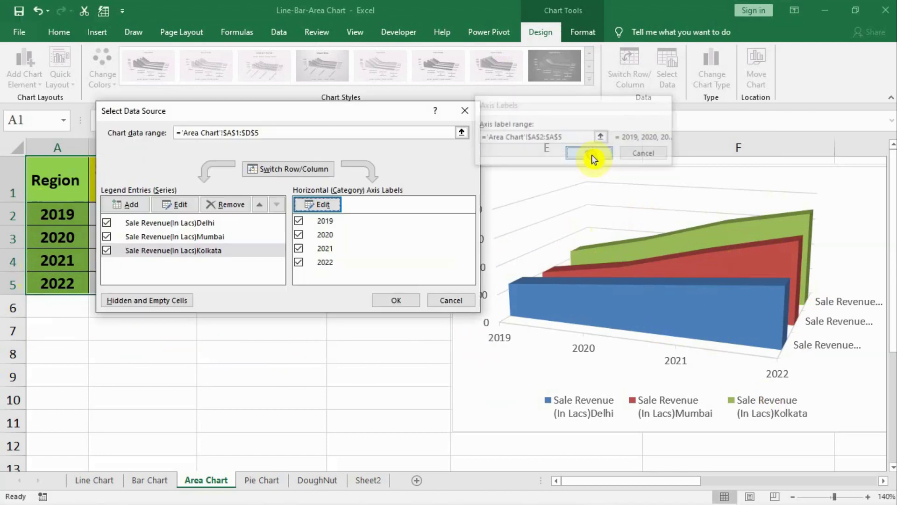
click(398, 300)
drag(783, 172, 456, 183)
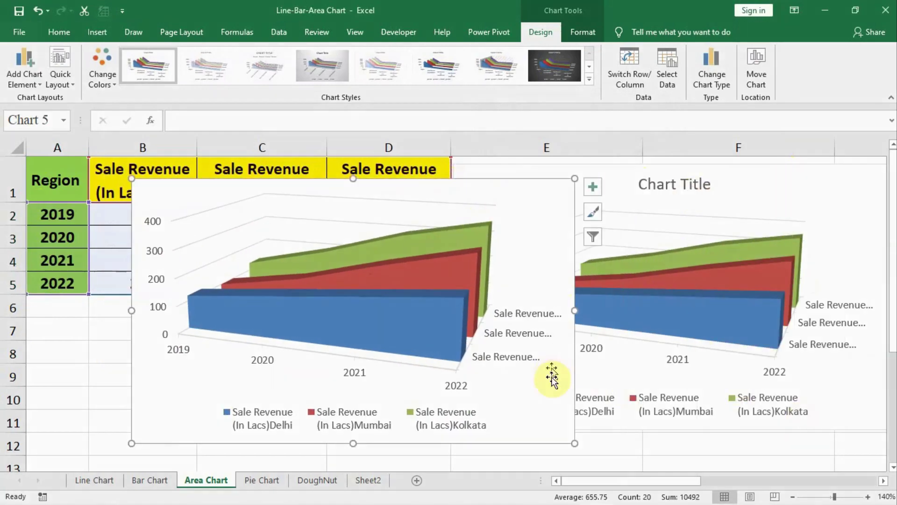